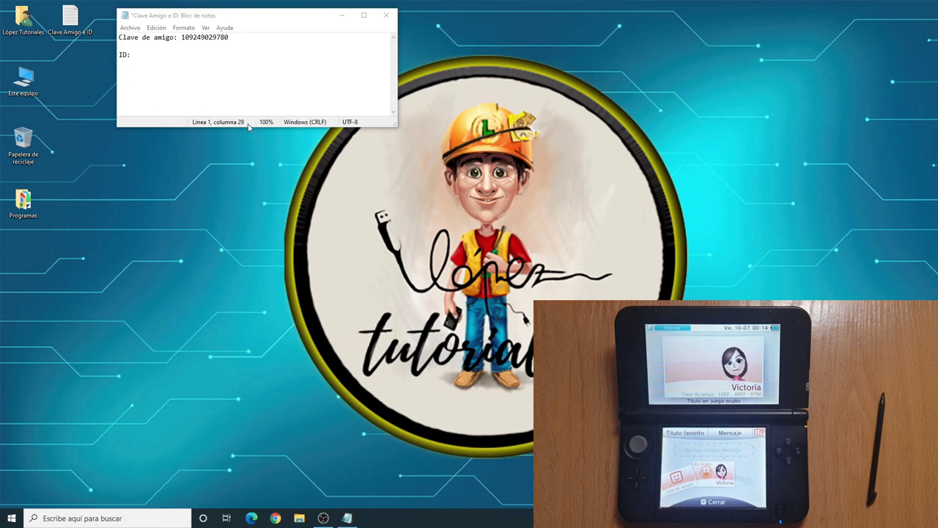
{"action": "left_click", "coordinate": [242, 22]}
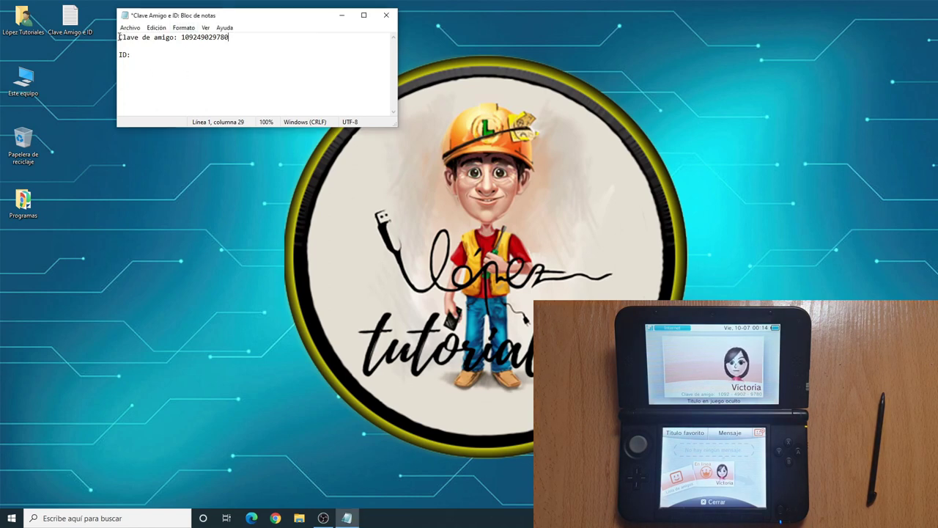
{"action": "left_click_drag", "start_coordinate": [119, 36], "coordinate": [254, 36]}
{"action": "left_click", "coordinate": [243, 37]}
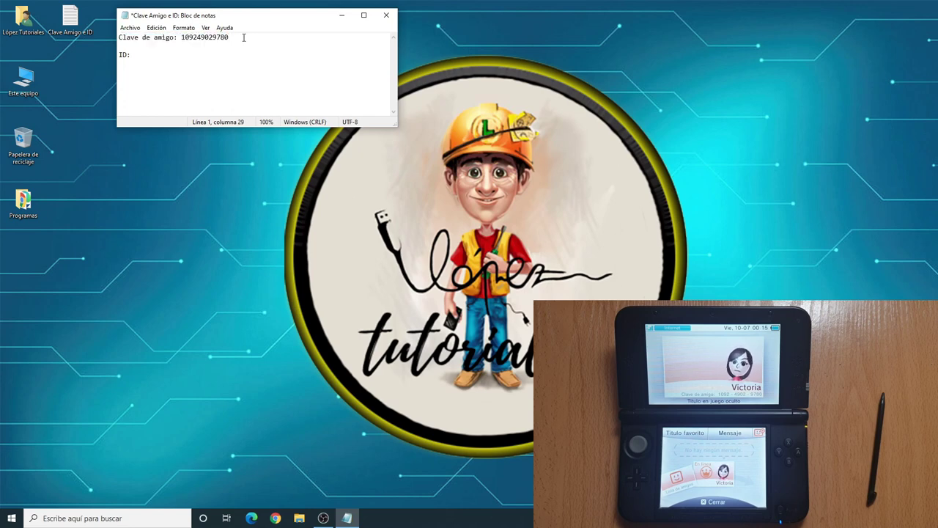
{"action": "left_click", "coordinate": [162, 57]}
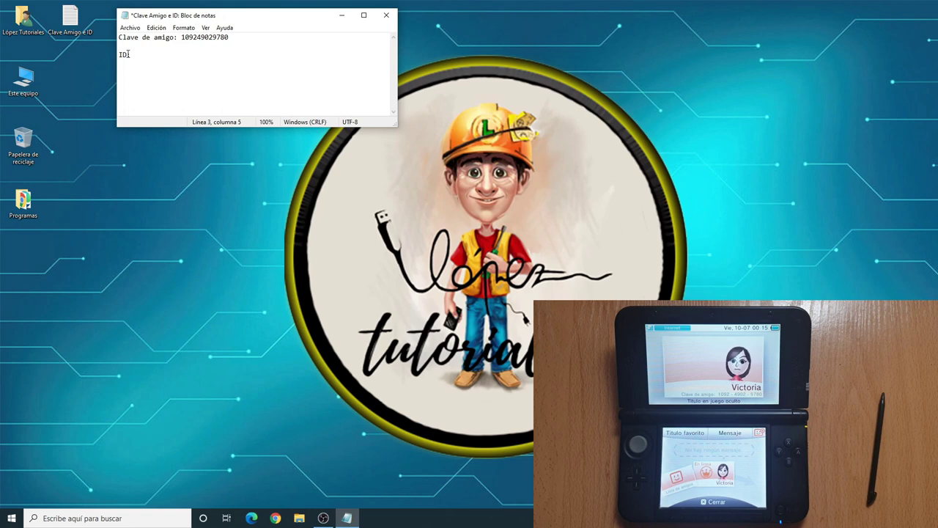
{"action": "left_click_drag", "start_coordinate": [119, 55], "coordinate": [156, 54]}
{"action": "left_click", "coordinate": [156, 55]}
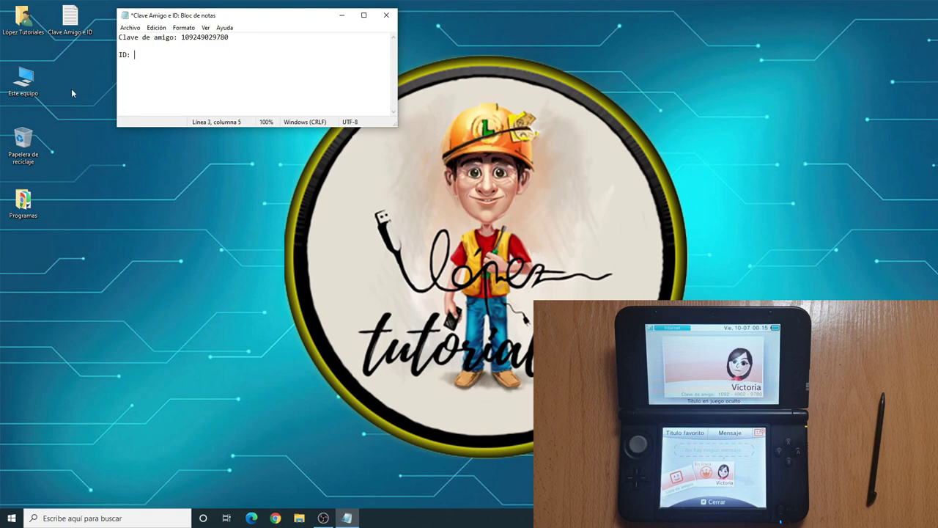
Step: Open the Nintendo 3DS folder on the Unidad USB (E:) drive in File Explorer
{"action": "double_click", "coordinate": [23, 81]}
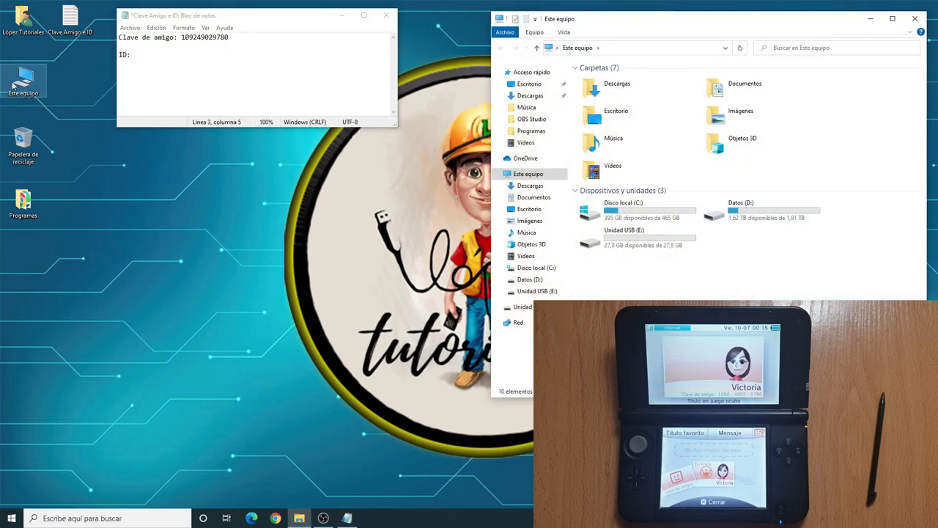
{"action": "double_click", "coordinate": [639, 240]}
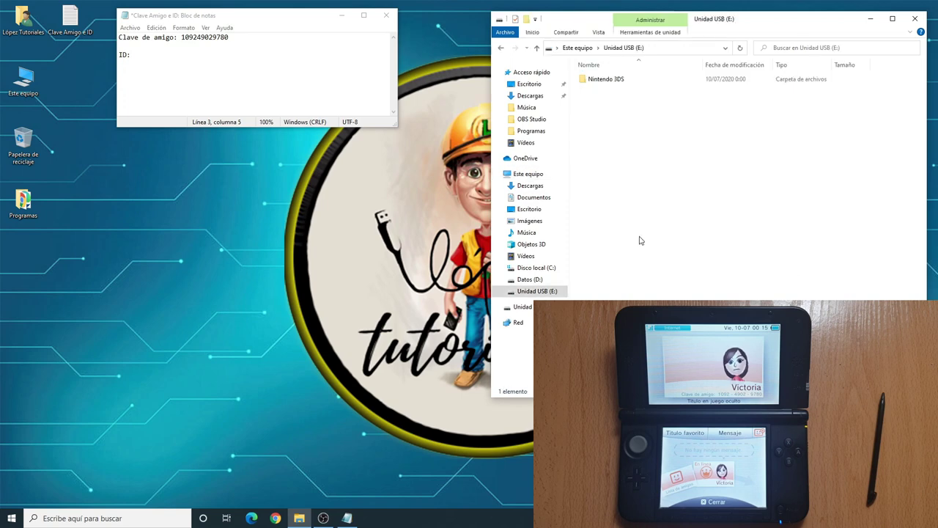
{"action": "left_click_drag", "start_coordinate": [748, 22], "coordinate": [667, 21]}
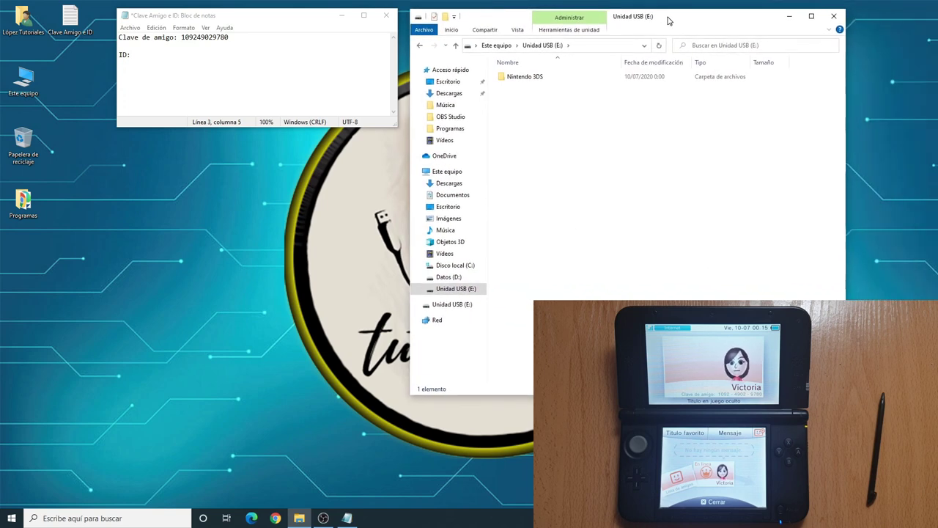
{"action": "left_click", "coordinate": [513, 78]}
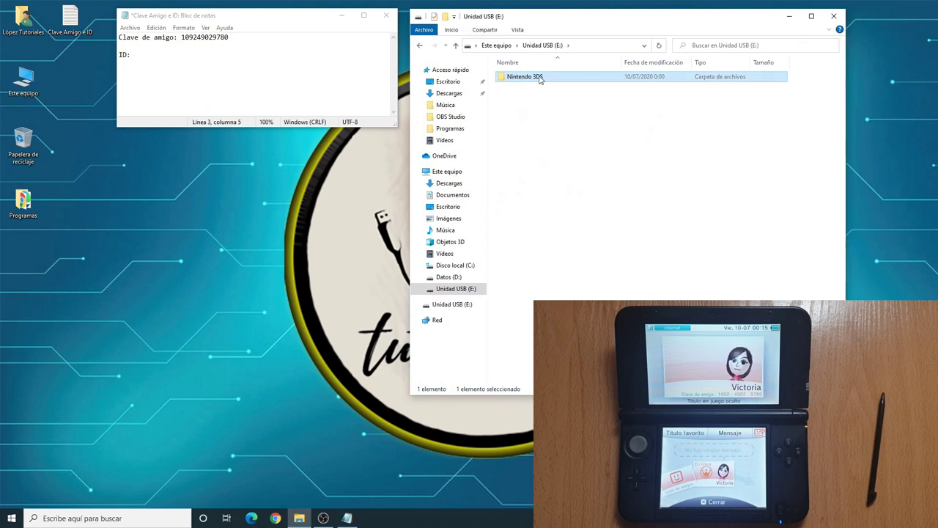
{"action": "double_click", "coordinate": [560, 79]}
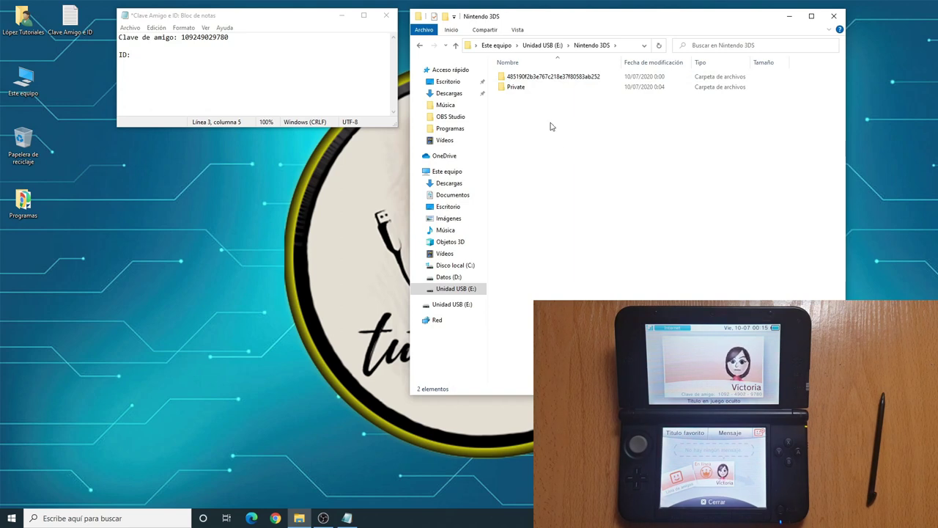
{"action": "left_click_drag", "start_coordinate": [551, 122], "coordinate": [512, 88]}
{"action": "left_click", "coordinate": [546, 101]}
{"action": "left_click", "coordinate": [513, 78]}
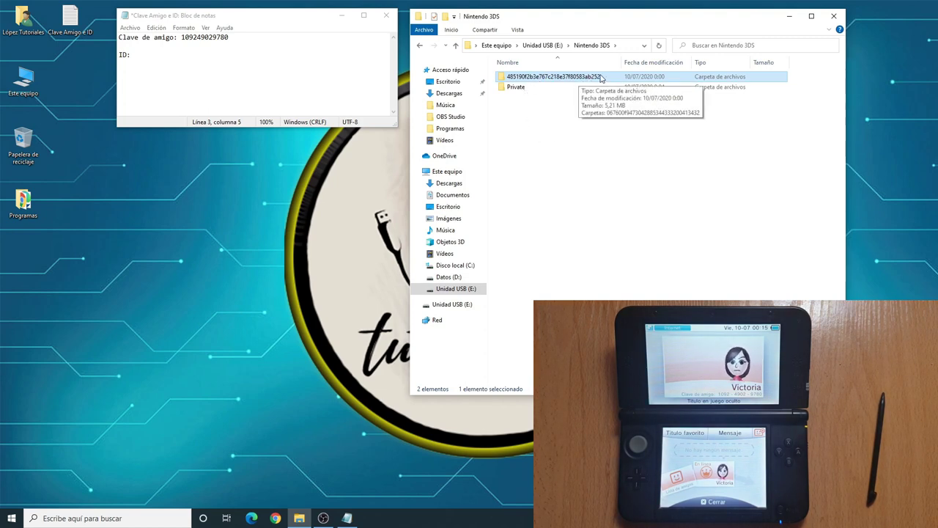
{"action": "left_click", "coordinate": [544, 138]}
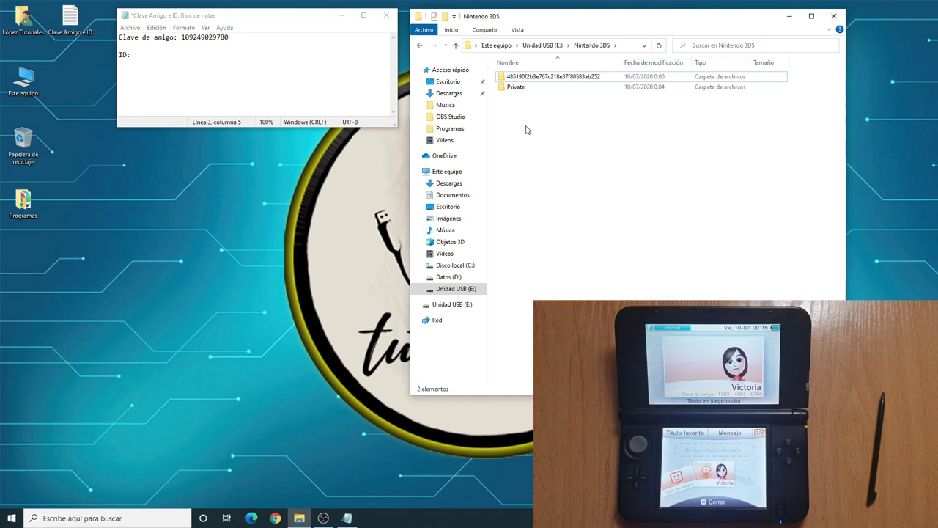
Step: Copy the name of the ID folder next to Private in the Nintendo 3DS folder, leaving the folder's name as it is
{"action": "left_click", "coordinate": [560, 79]}
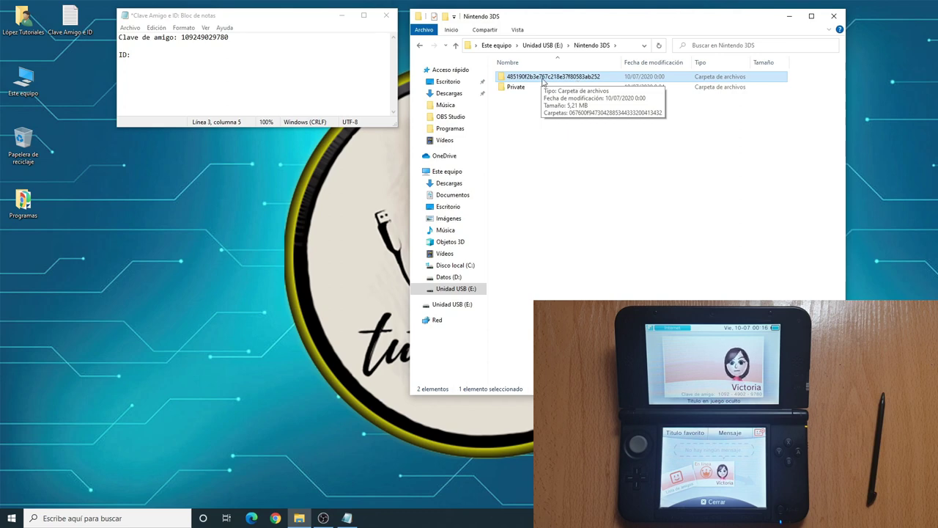
{"action": "right_click", "coordinate": [585, 79]}
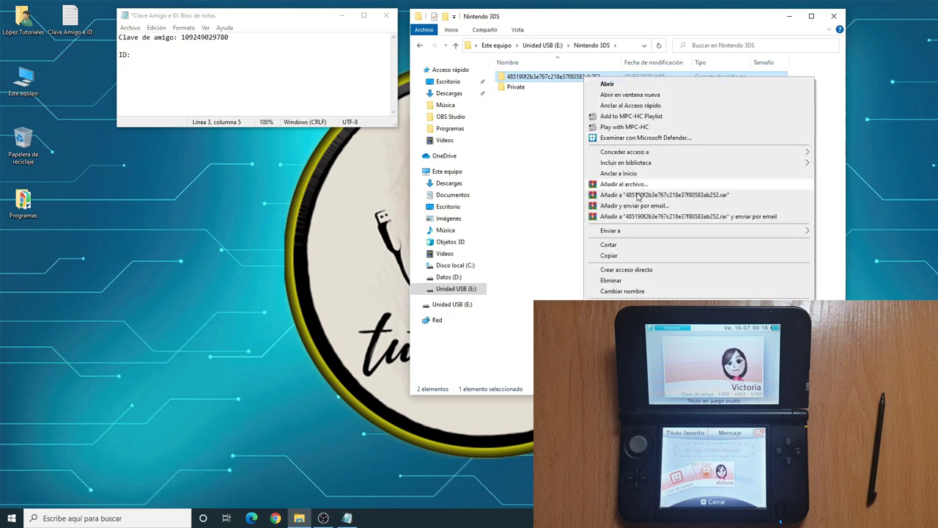
{"action": "left_click", "coordinate": [635, 293]}
{"action": "key", "text": "ctrl+c"}
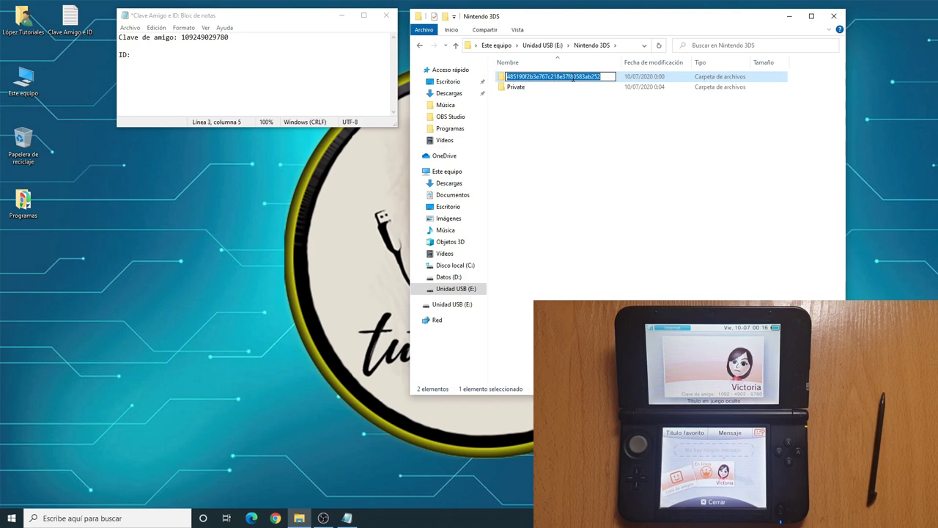
{"action": "right_click", "coordinate": [573, 78]}
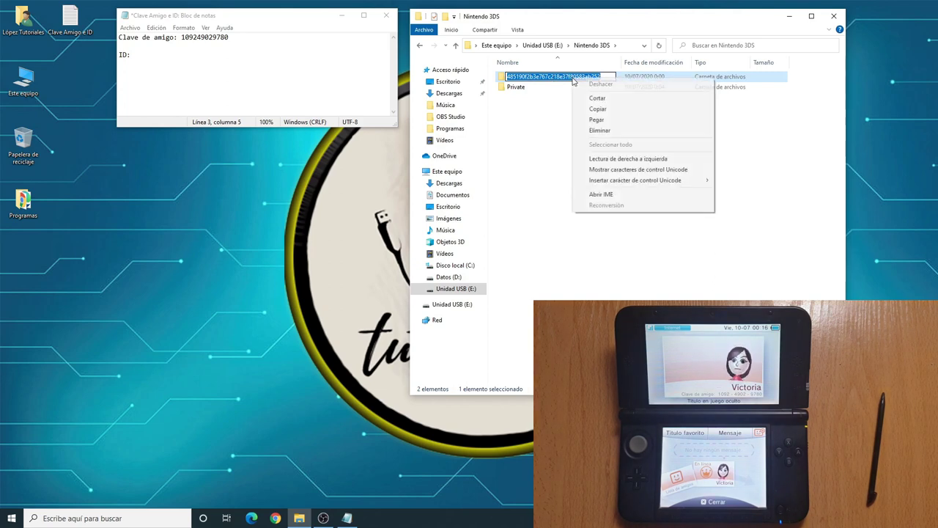
{"action": "left_click", "coordinate": [620, 110]}
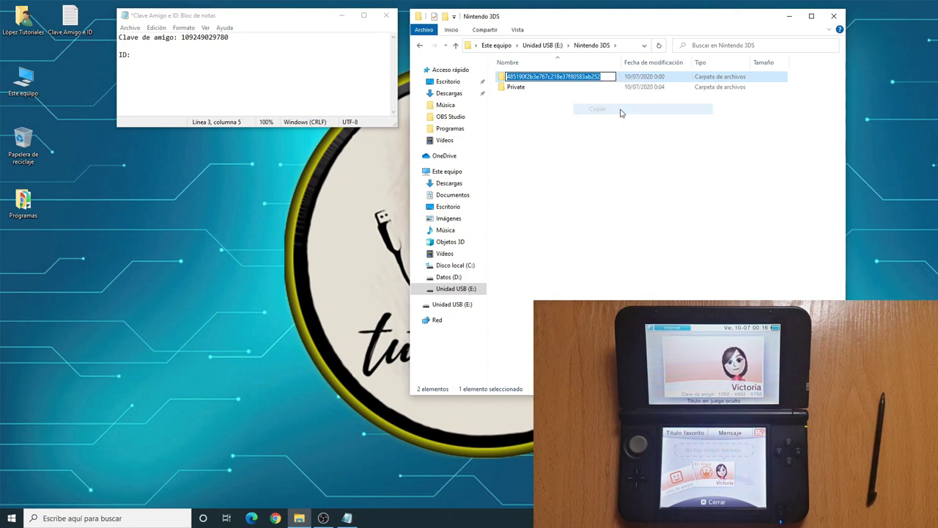
{"action": "left_click", "coordinate": [538, 145]}
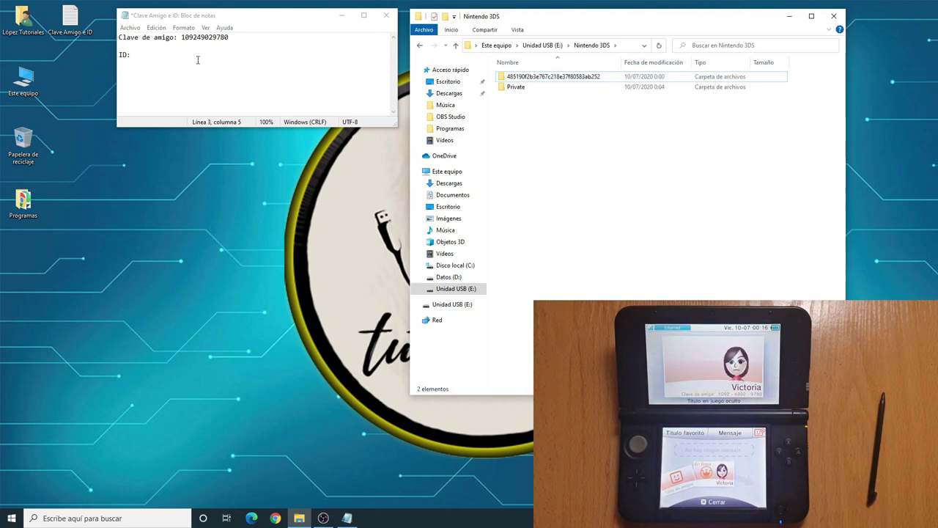
Step: Paste the copied folder name after "ID:" in the Notepad note and close the File Explorer window
{"action": "left_click", "coordinate": [150, 54]}
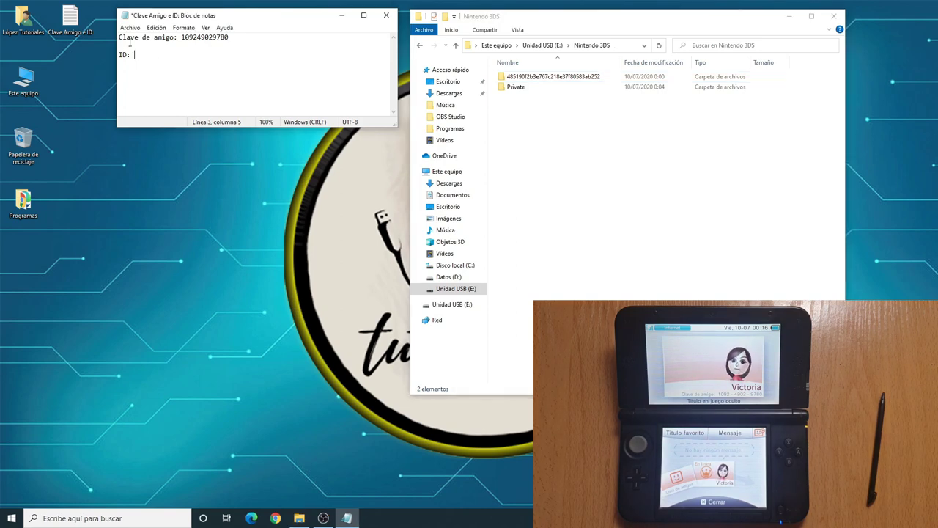
{"action": "right_click", "coordinate": [145, 54]}
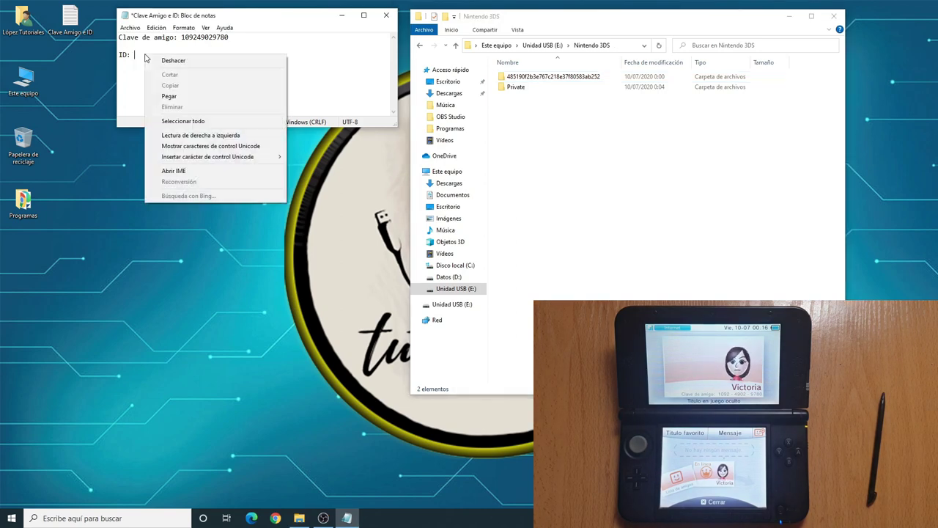
{"action": "left_click", "coordinate": [165, 94]}
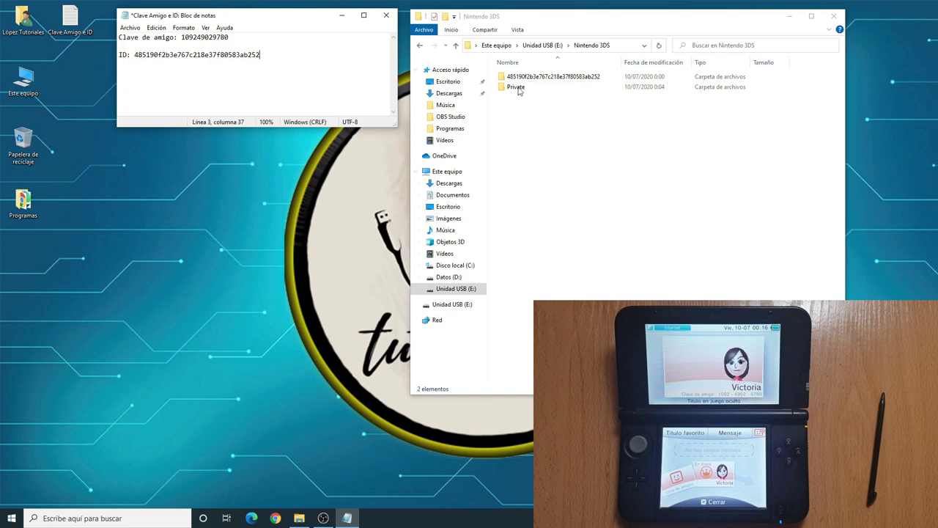
{"action": "left_click", "coordinate": [834, 15]}
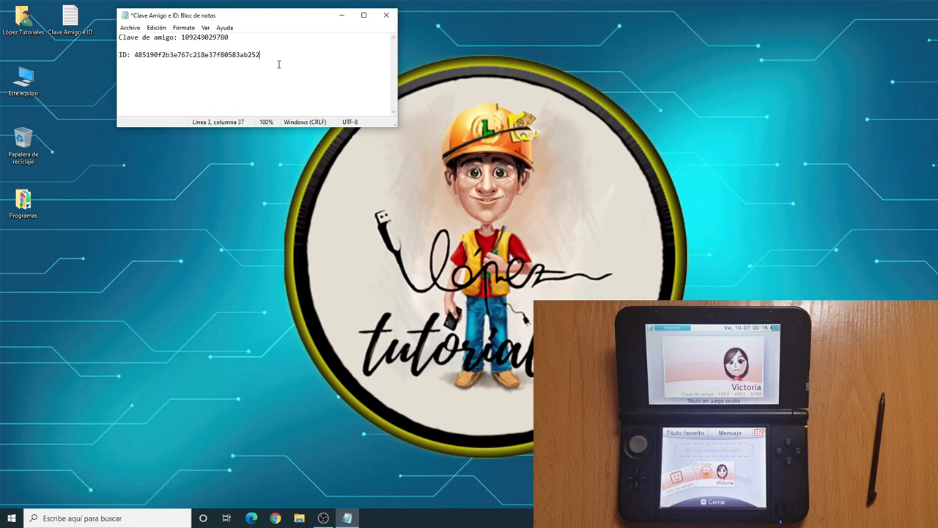
Step: Open bruteforcemovable.com in Chrome and dismiss the translation offer
{"action": "left_click", "coordinate": [279, 516]}
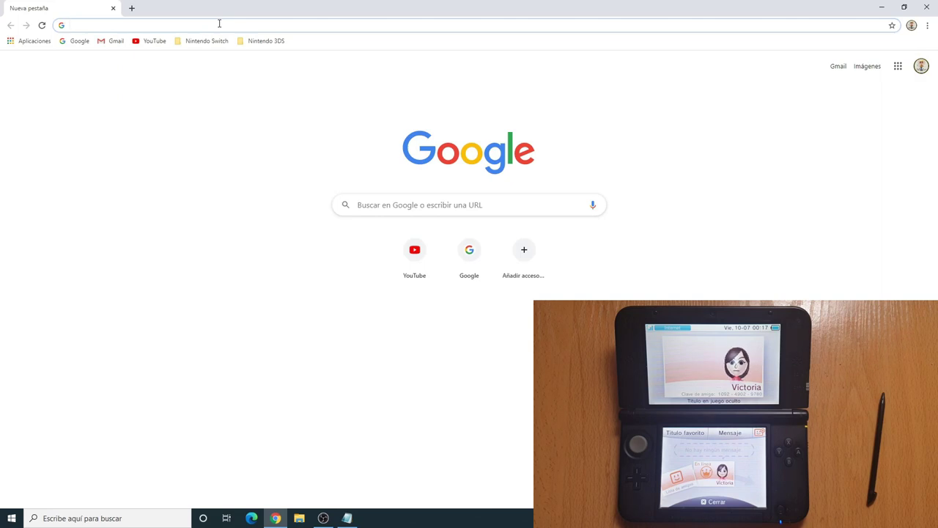
{"action": "type", "text": "brutefo"}
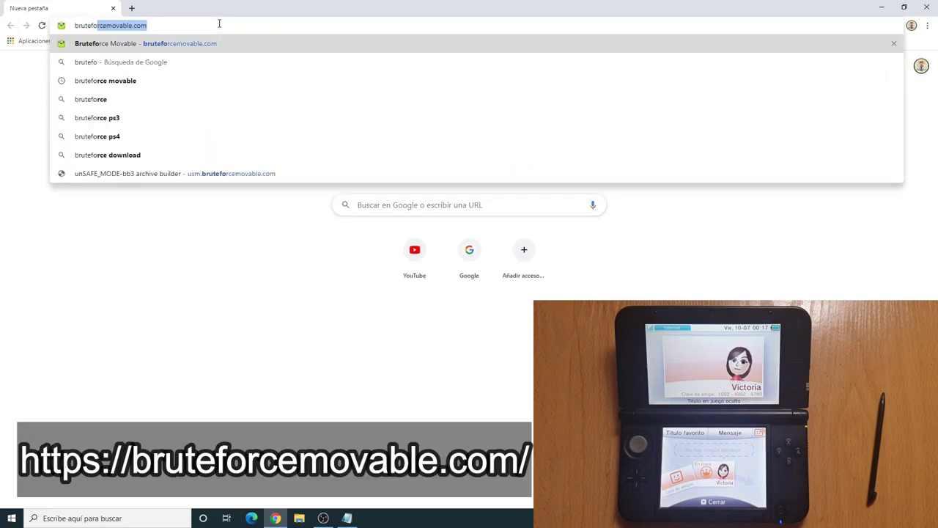
{"action": "type", "text": "r"}
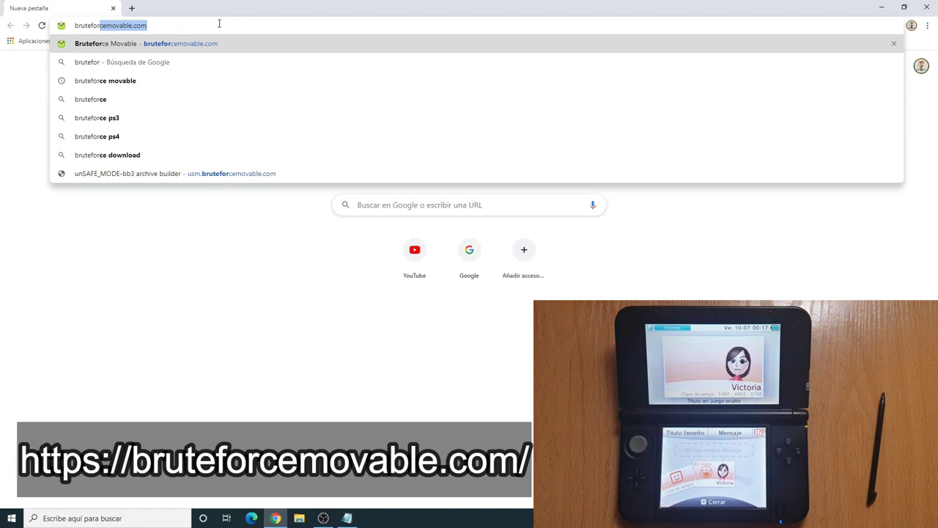
{"action": "key", "text": "Return"}
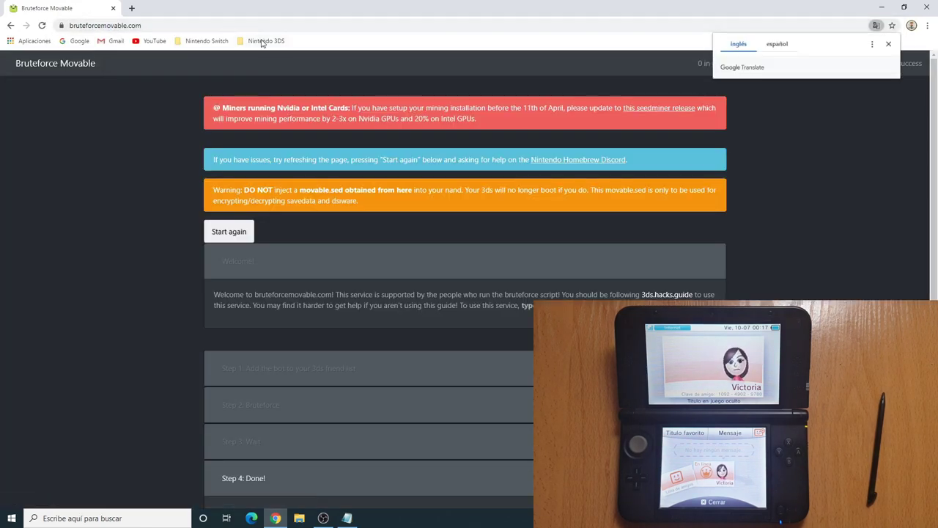
{"action": "left_click", "coordinate": [889, 45]}
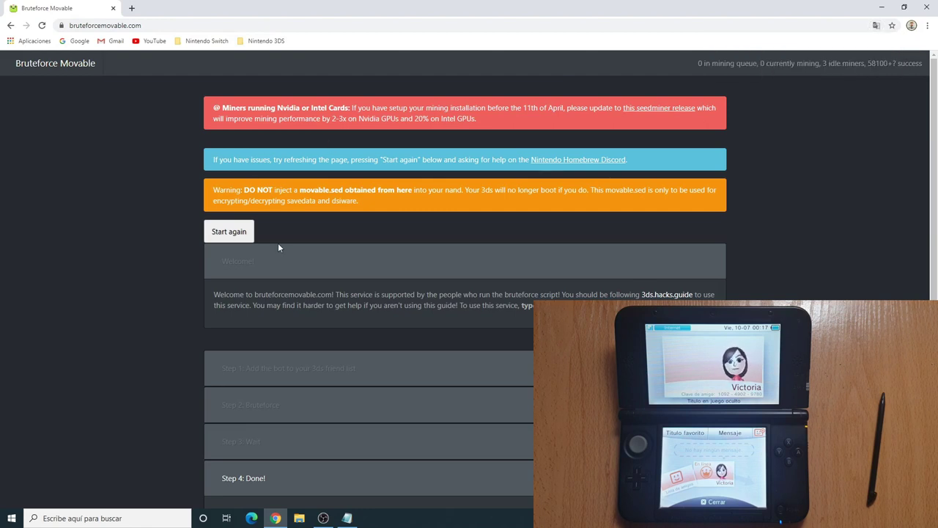
Step: Restart the Bruteforce Movable process to bring up the empty friend code and ID0 form
{"action": "scroll", "coordinate": [494, 285], "scroll_direction": "down", "scroll_amount": 3}
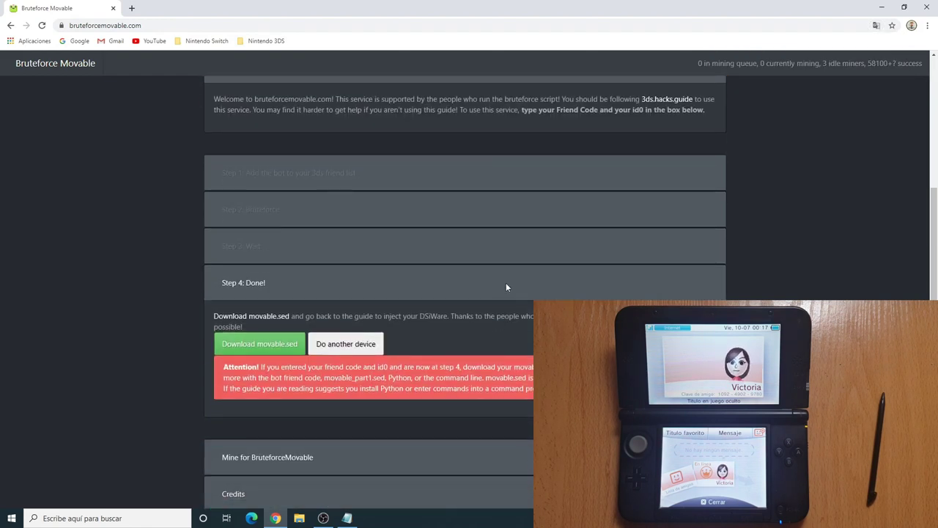
{"action": "scroll", "coordinate": [506, 284], "scroll_direction": "up", "scroll_amount": 3}
{"action": "left_click", "coordinate": [227, 236]}
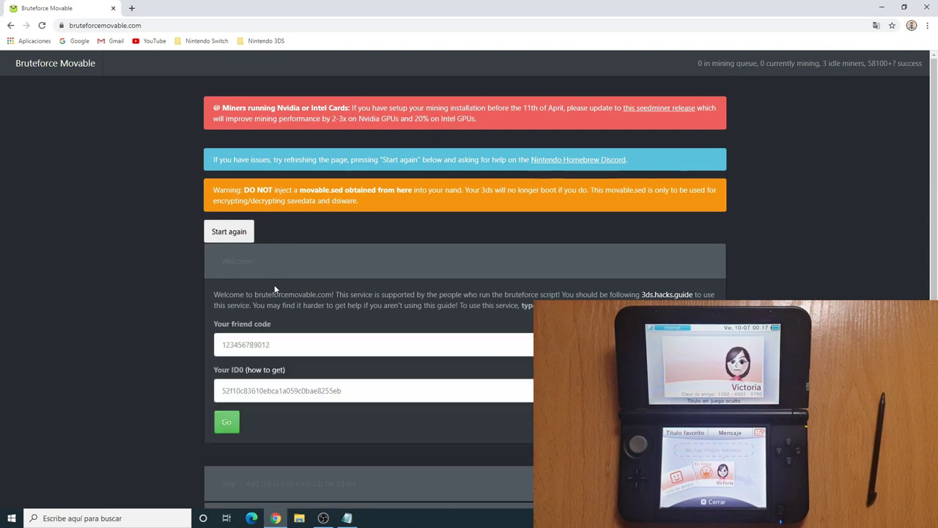
{"action": "scroll", "coordinate": [348, 272], "scroll_direction": "down", "scroll_amount": 3}
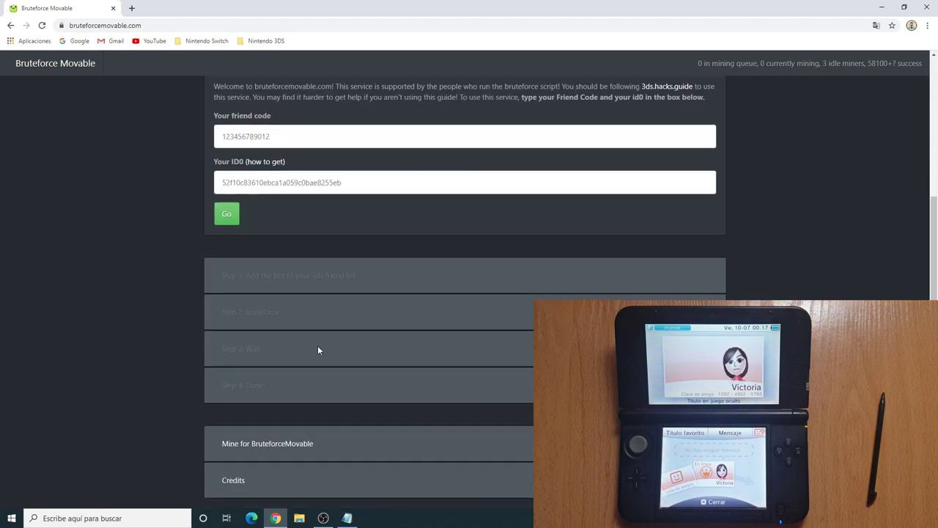
{"action": "scroll", "coordinate": [314, 395], "scroll_direction": "up", "scroll_amount": 3}
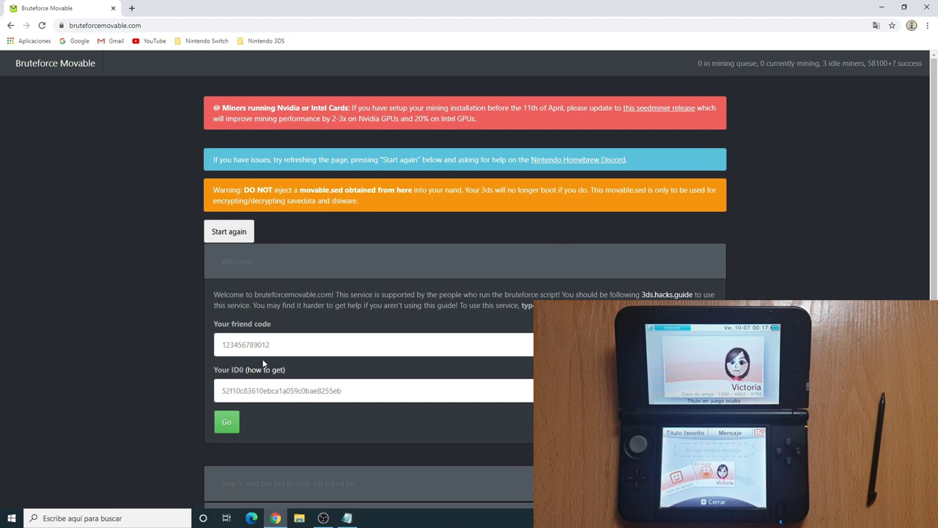
Step: Copy the friend code from the Notepad note and paste it into the website's friend code field
{"action": "left_click_drag", "start_coordinate": [215, 327], "coordinate": [273, 329]}
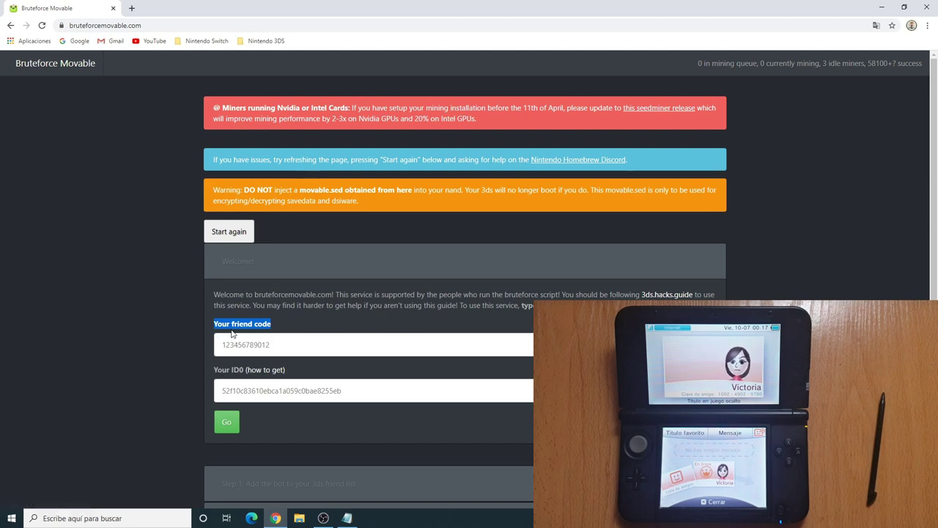
{"action": "left_click", "coordinate": [234, 344]}
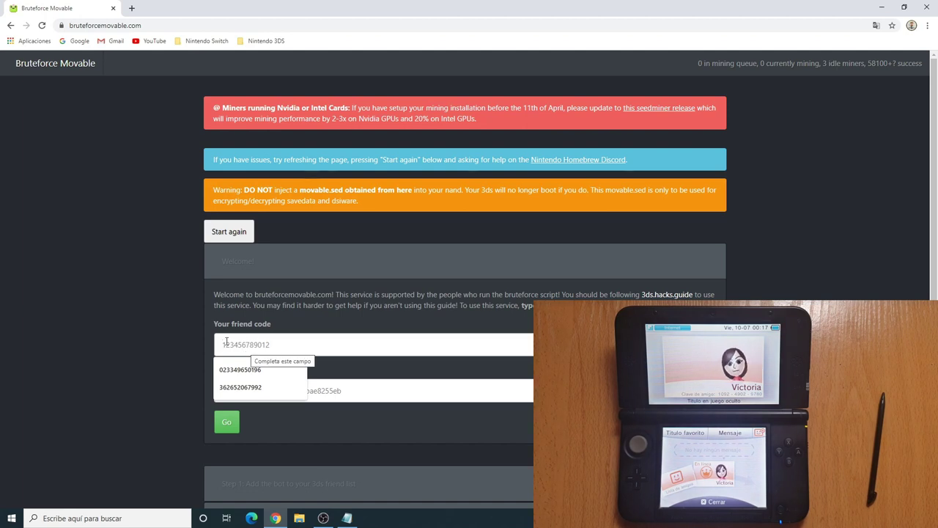
{"action": "left_click", "coordinate": [184, 314]}
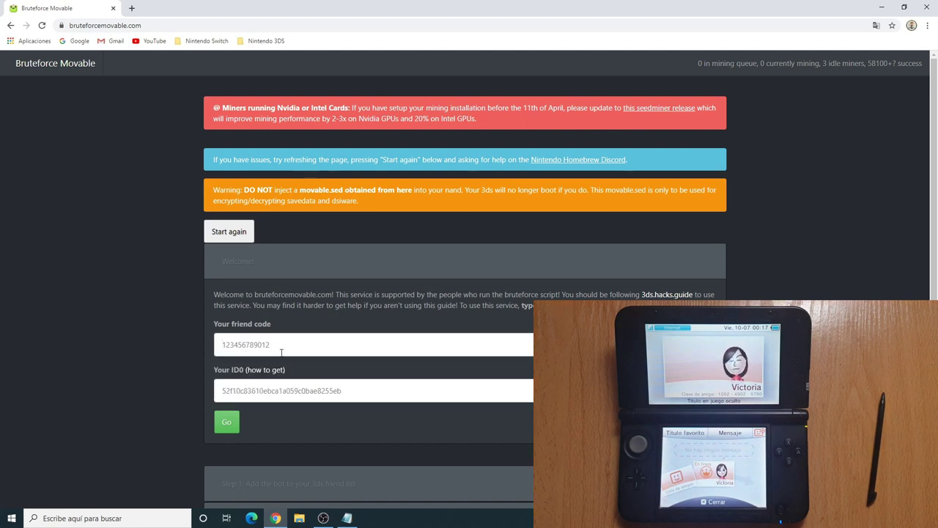
{"action": "left_click", "coordinate": [250, 349]}
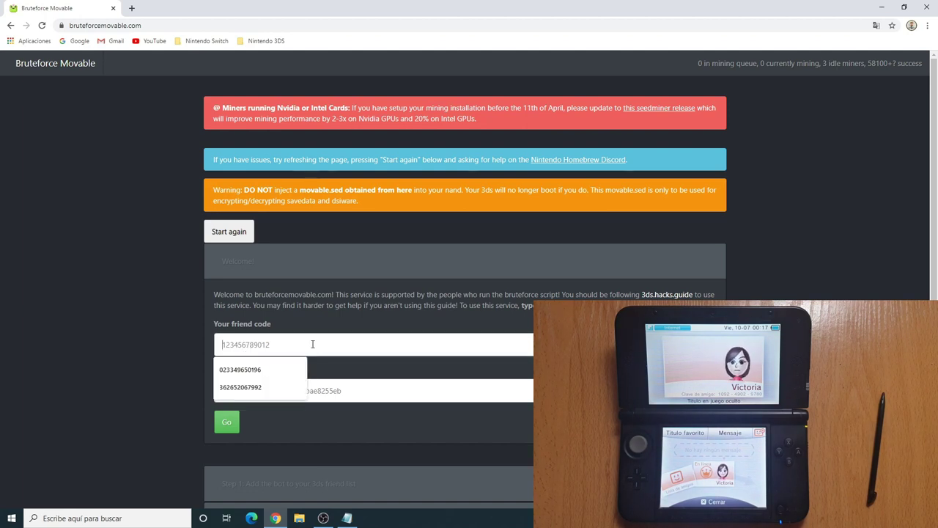
{"action": "left_click", "coordinate": [349, 517]}
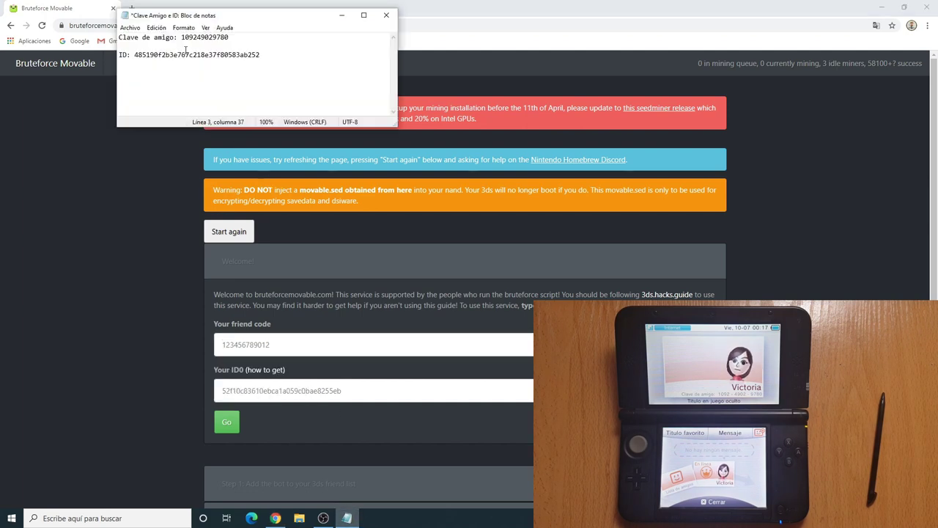
{"action": "left_click_drag", "start_coordinate": [182, 38], "coordinate": [229, 39]}
{"action": "right_click", "coordinate": [211, 38]}
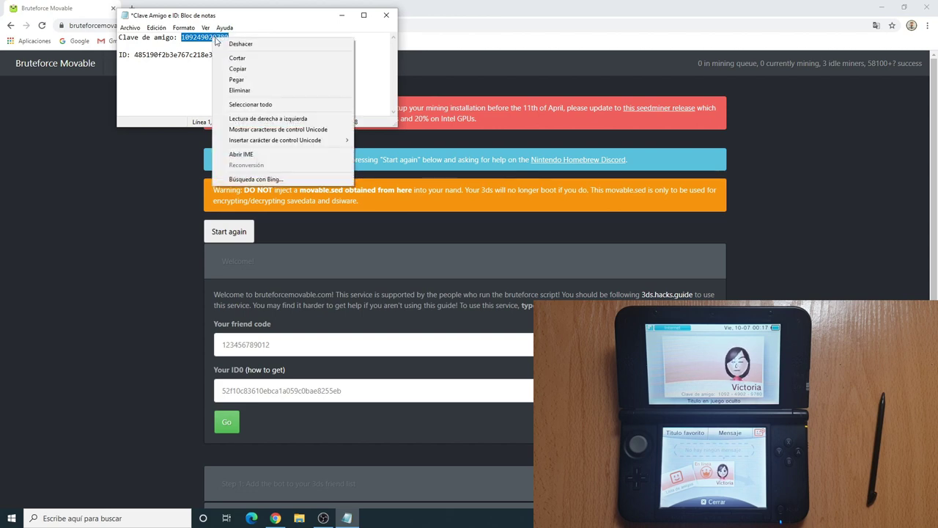
{"action": "left_click", "coordinate": [239, 69]}
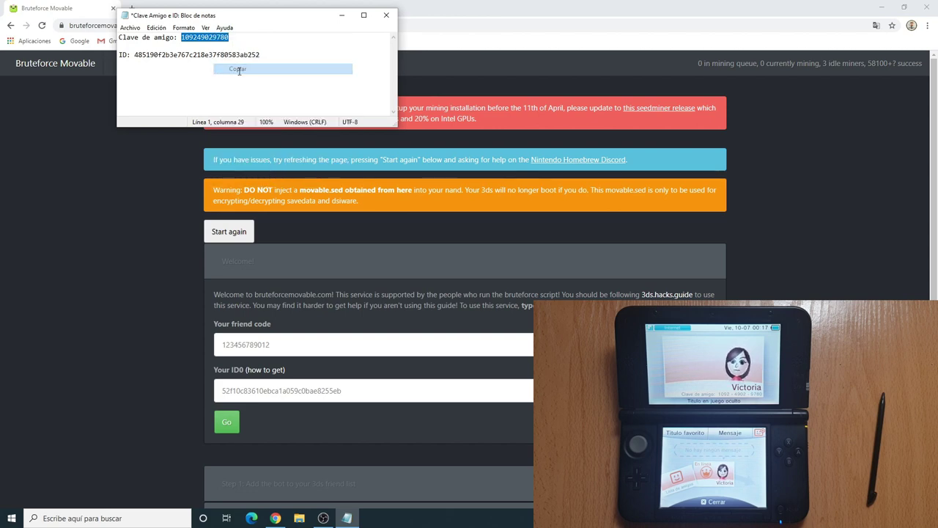
{"action": "left_click", "coordinate": [271, 343]}
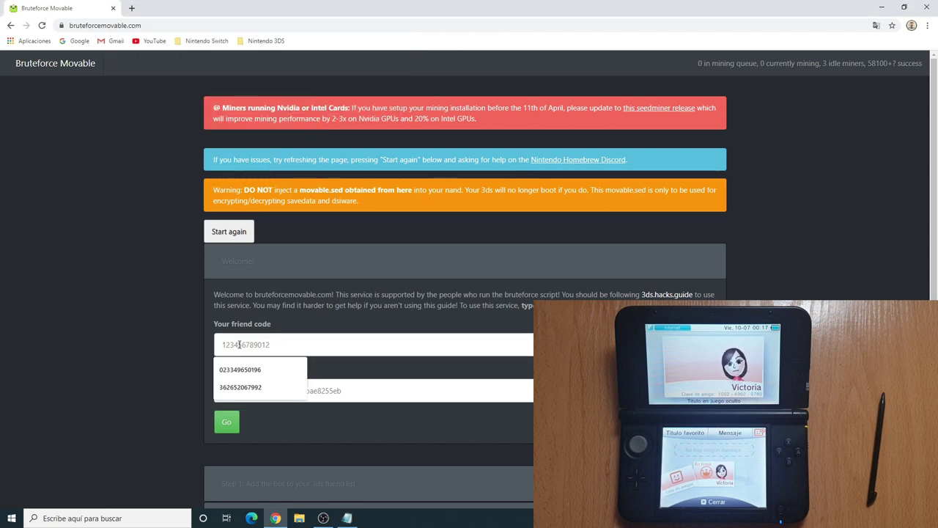
{"action": "right_click", "coordinate": [238, 344]}
{"action": "left_click", "coordinate": [257, 419]}
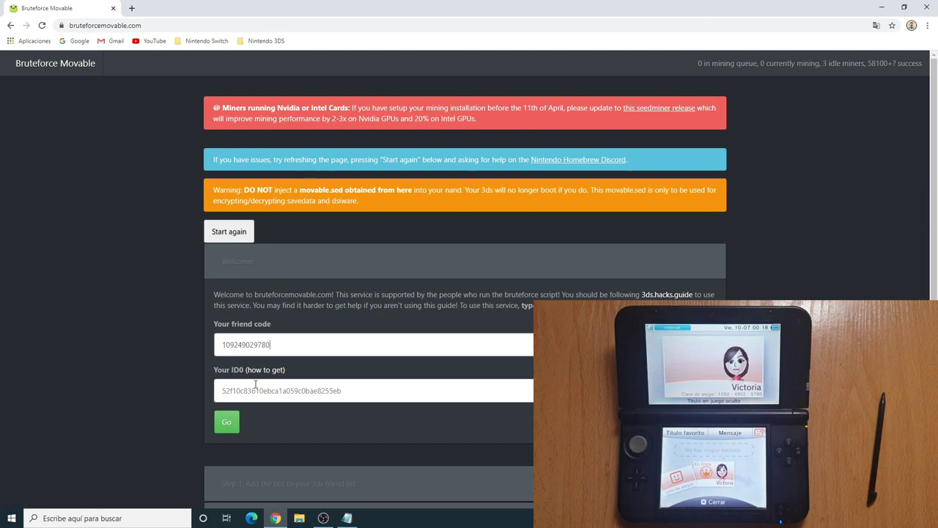
Step: Copy the ID from the Notepad note and paste it into the website's ID0 field
{"action": "left_click", "coordinate": [347, 518]}
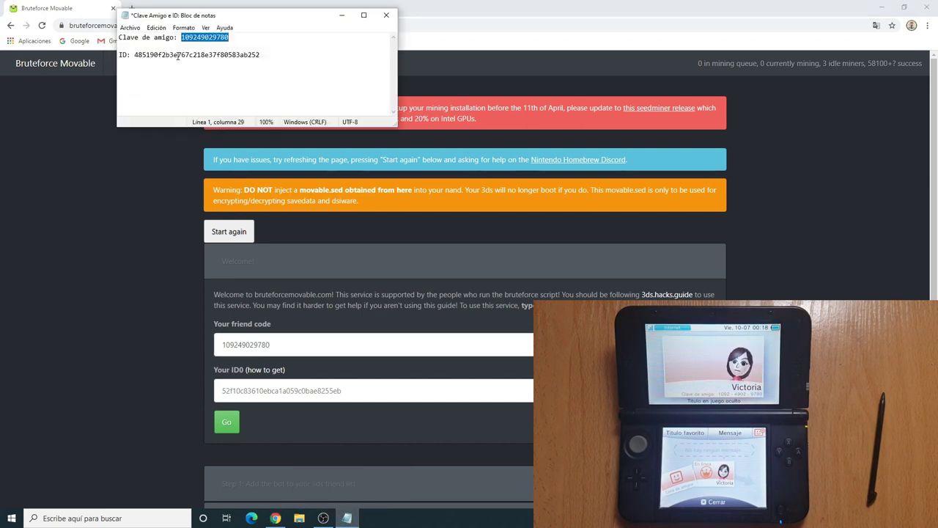
{"action": "left_click_drag", "start_coordinate": [135, 55], "coordinate": [263, 56]}
{"action": "right_click", "coordinate": [177, 54]}
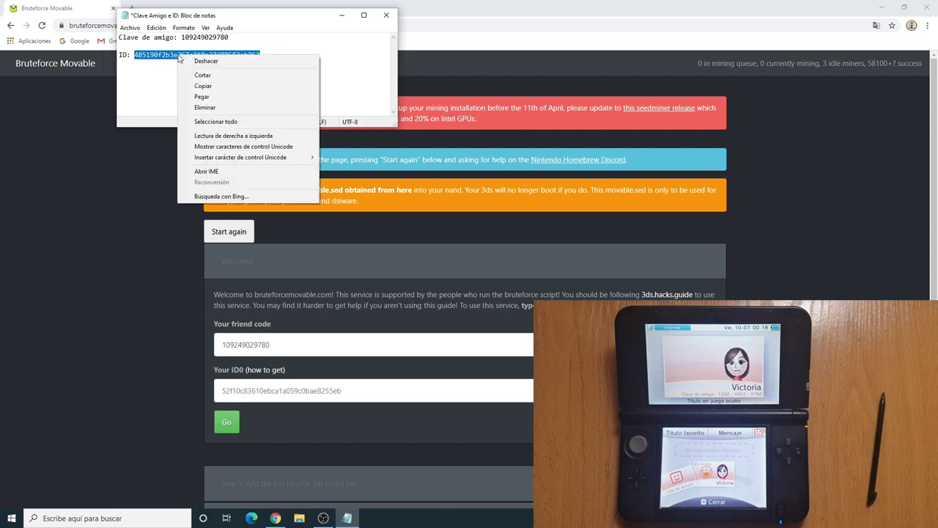
{"action": "left_click", "coordinate": [206, 86]}
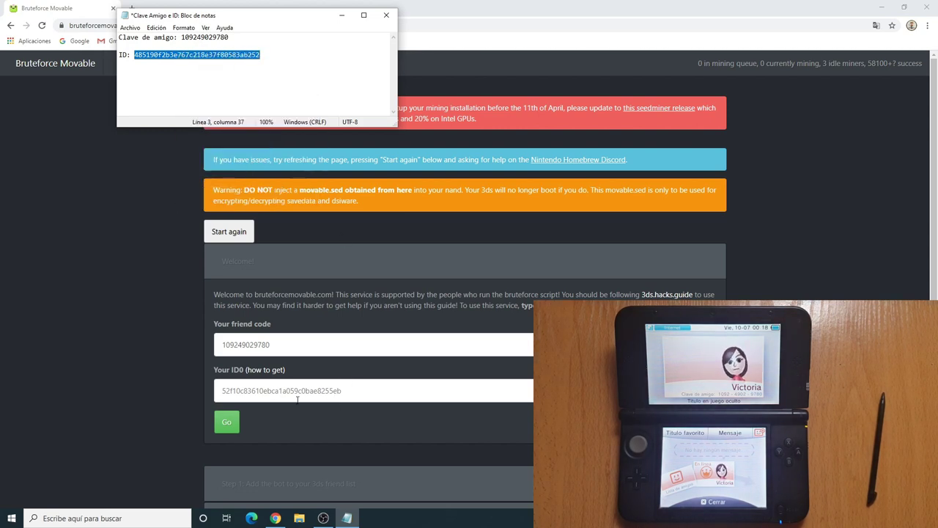
{"action": "left_click", "coordinate": [259, 391]}
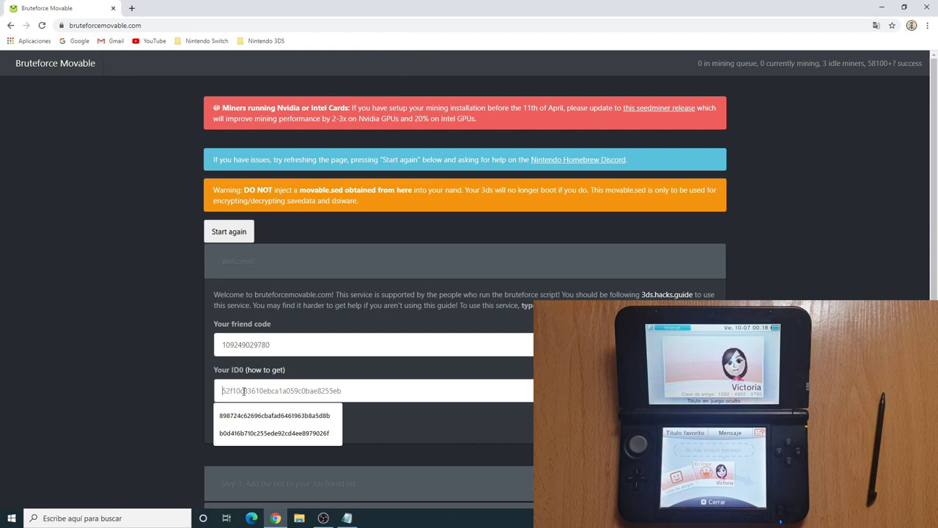
{"action": "right_click", "coordinate": [279, 390]}
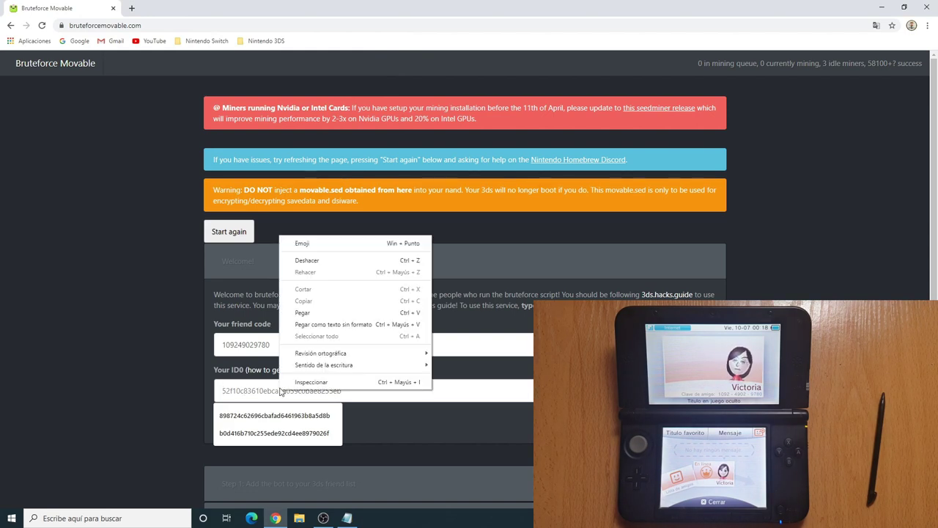
{"action": "left_click", "coordinate": [290, 314]}
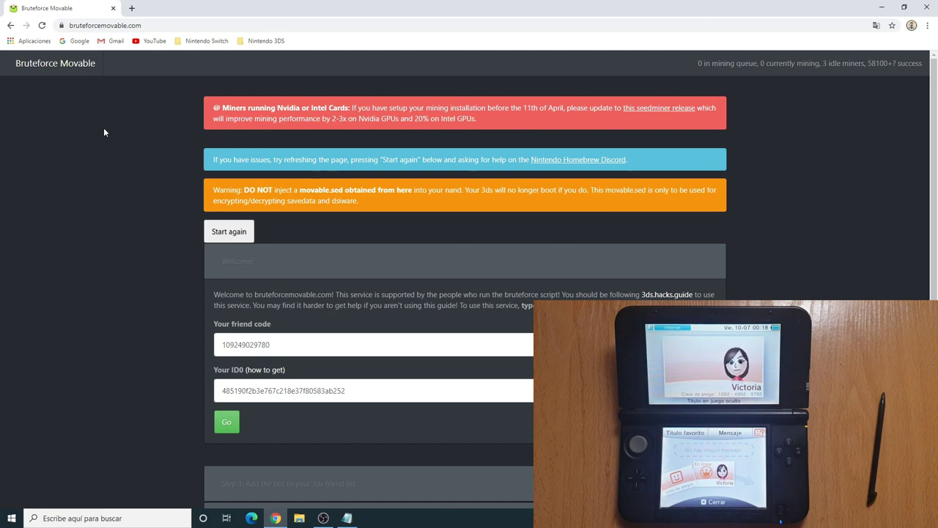
Step: Submit the completed friend code and ID0 form to start the Bruteforce Movable process
{"action": "left_click", "coordinate": [43, 27]}
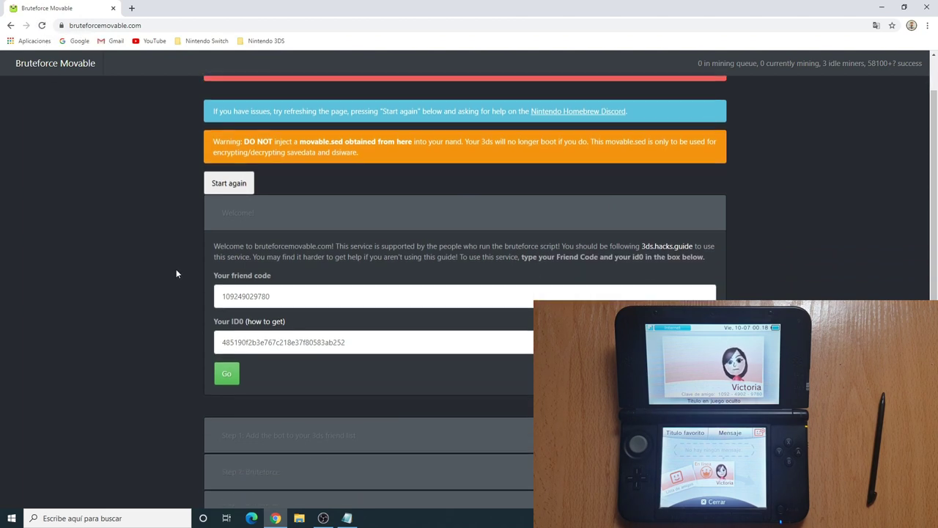
{"action": "scroll", "coordinate": [176, 273], "scroll_direction": "down", "scroll_amount": 3}
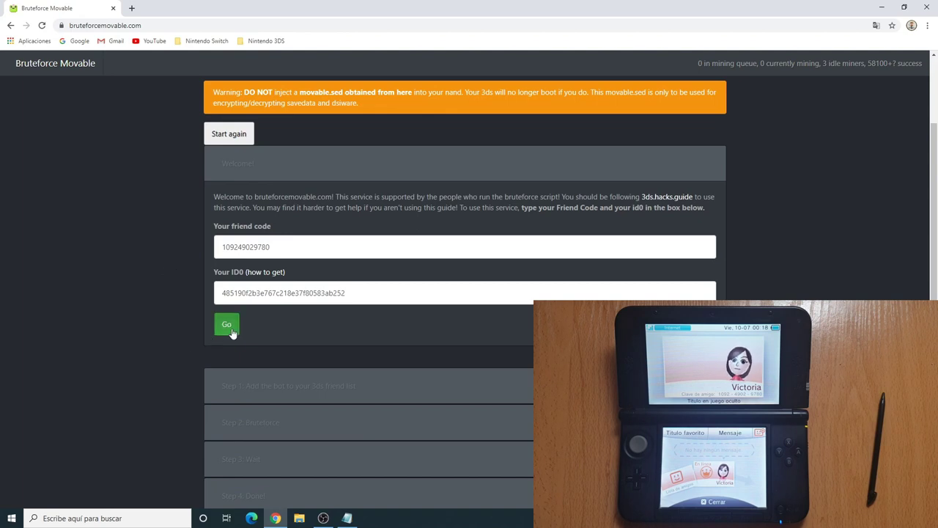
{"action": "left_click", "coordinate": [228, 325]}
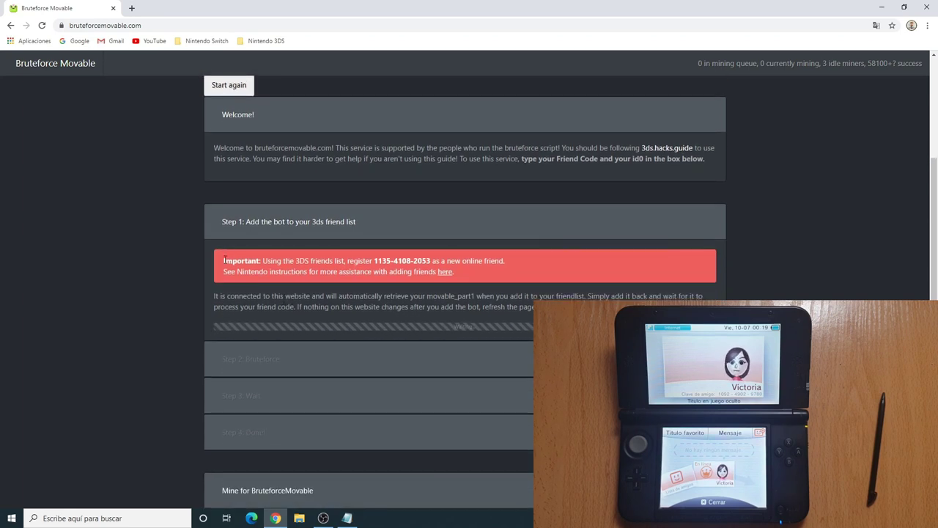
Step: Examine the Step 1 notice for the bot's friend code to register in the 3DS friend list
{"action": "left_click_drag", "start_coordinate": [224, 261], "coordinate": [490, 273]}
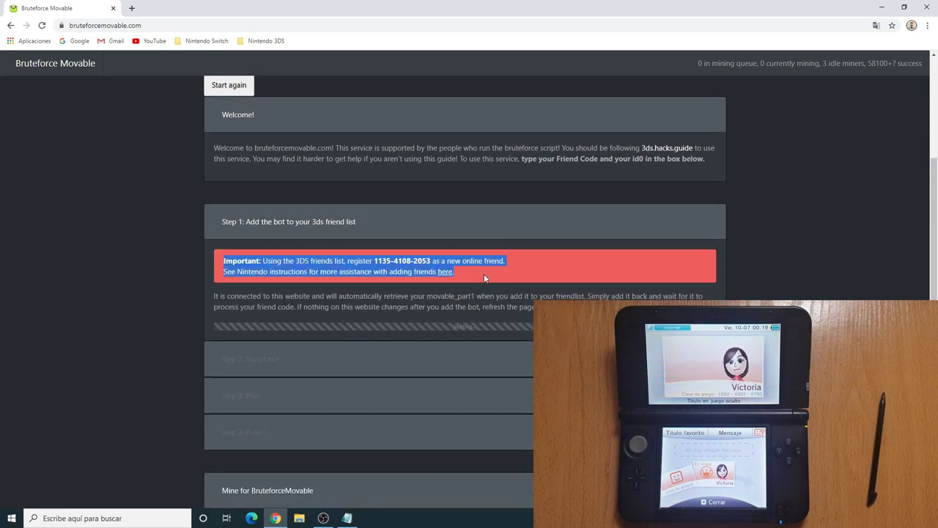
{"action": "left_click", "coordinate": [336, 261]}
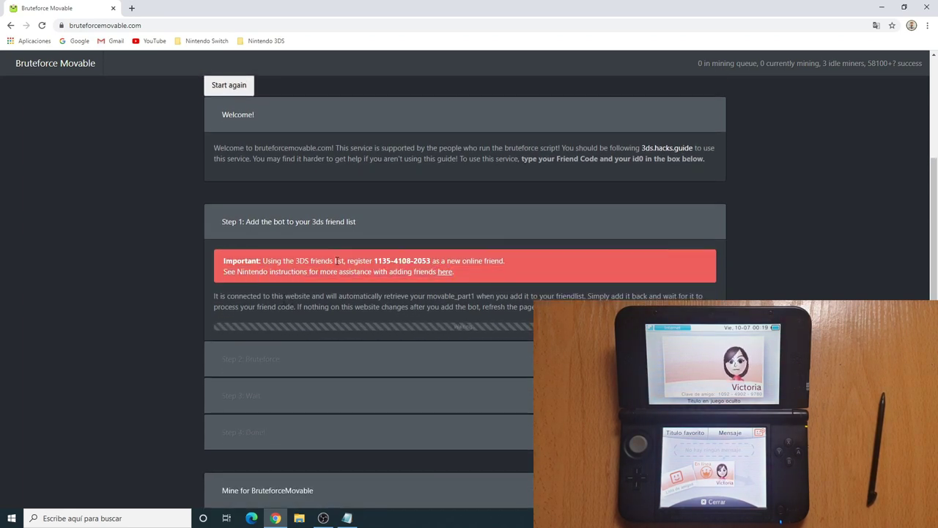
{"action": "left_click_drag", "start_coordinate": [374, 261], "coordinate": [424, 262]}
{"action": "left_click", "coordinate": [375, 262]}
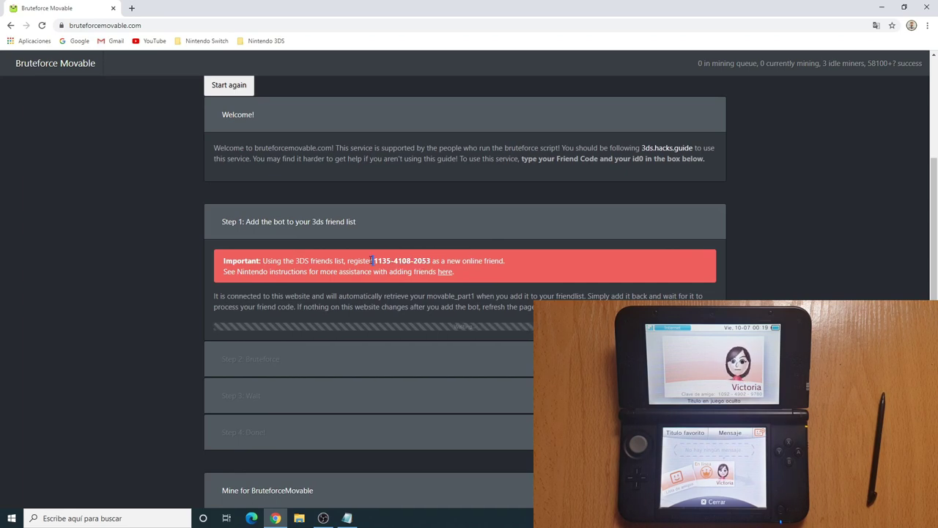
{"action": "left_click_drag", "start_coordinate": [374, 261], "coordinate": [431, 262]}
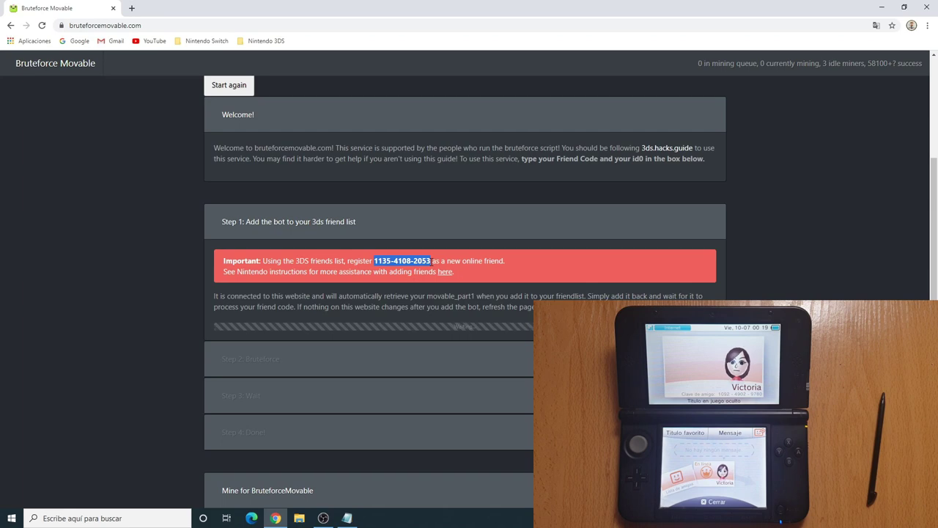
{"action": "left_click", "coordinate": [482, 234]}
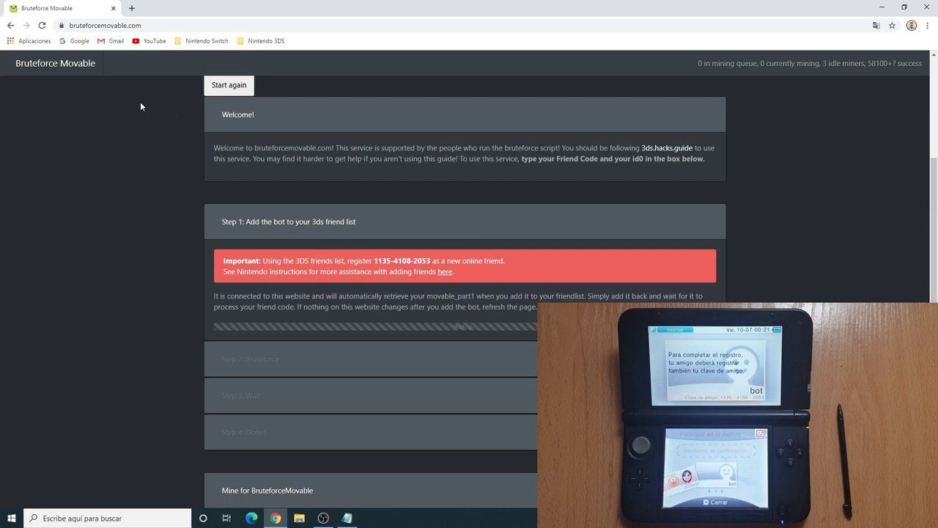
Step: Reload the Bruteforce Movable page and check the progress of the bruteforce steps
{"action": "left_click", "coordinate": [43, 26]}
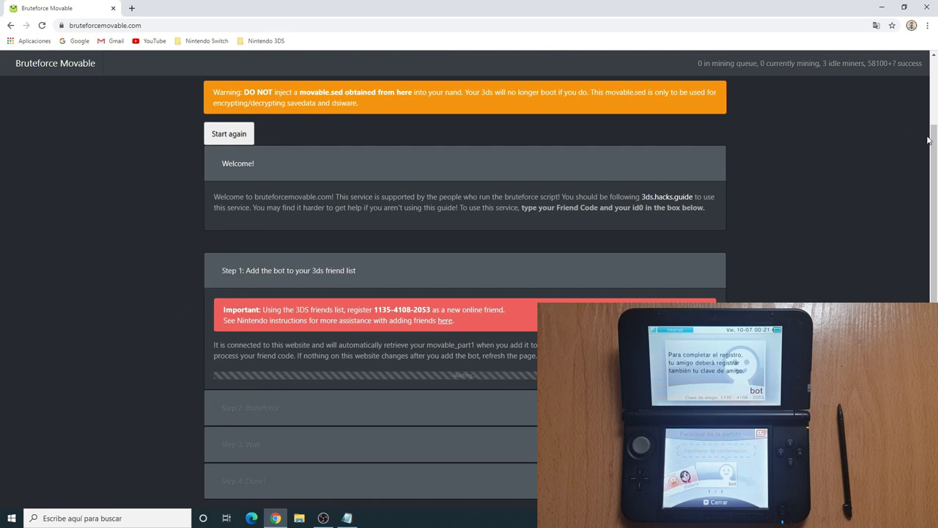
{"action": "left_click_drag", "start_coordinate": [932, 141], "coordinate": [933, 175]}
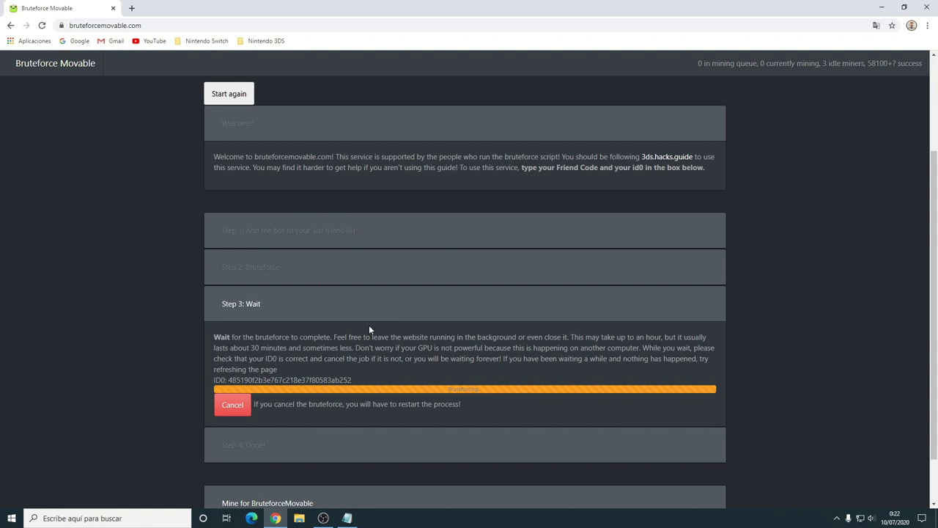
{"action": "scroll", "coordinate": [369, 328], "scroll_direction": "down", "scroll_amount": 1}
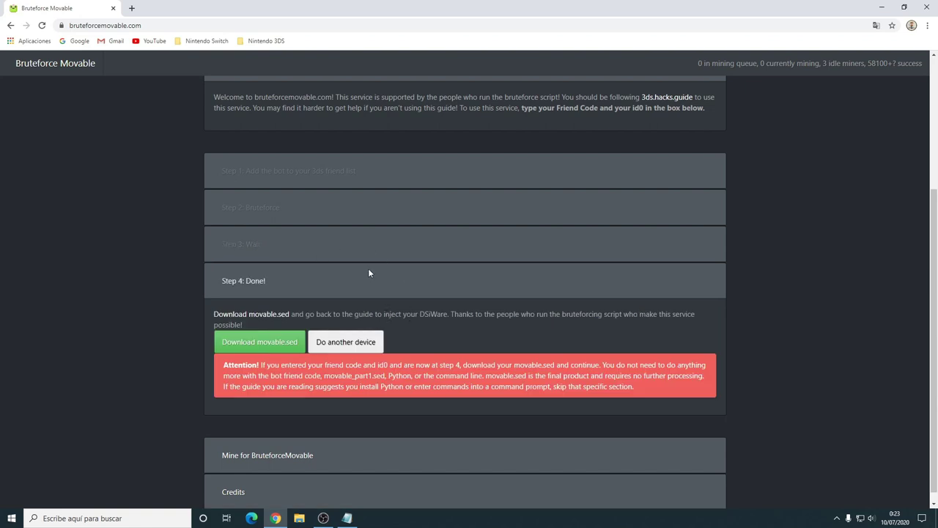
Step: Download movable.sed, show it in the Descargas folder and reposition the File Explorer window
{"action": "left_click", "coordinate": [263, 340]}
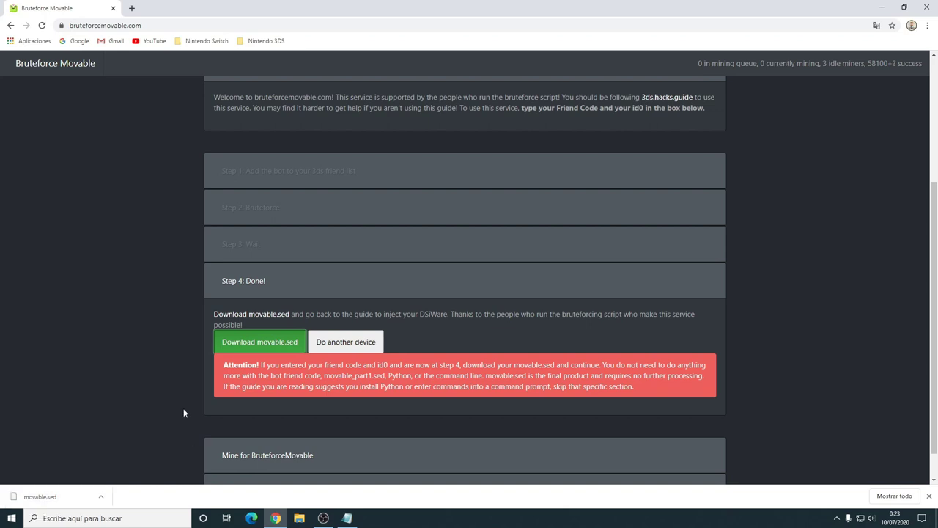
{"action": "left_click", "coordinate": [101, 496]}
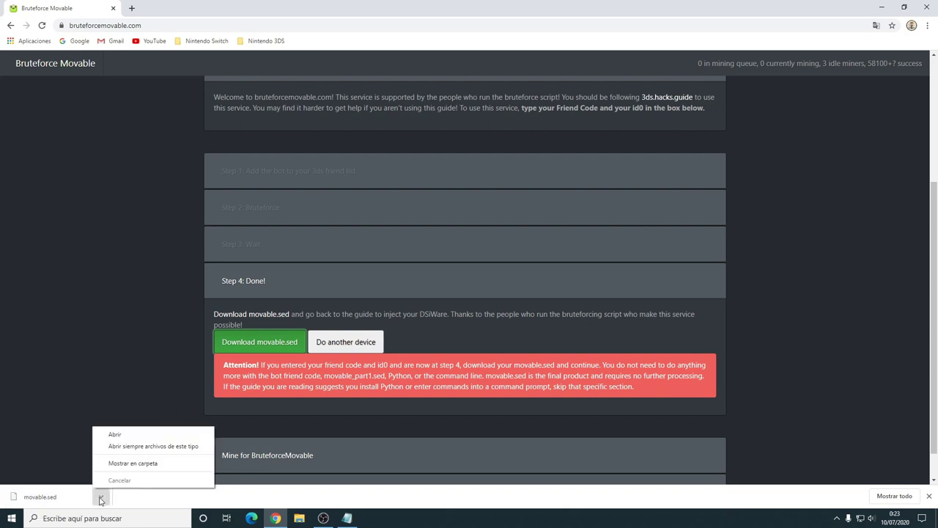
{"action": "left_click", "coordinate": [131, 463]}
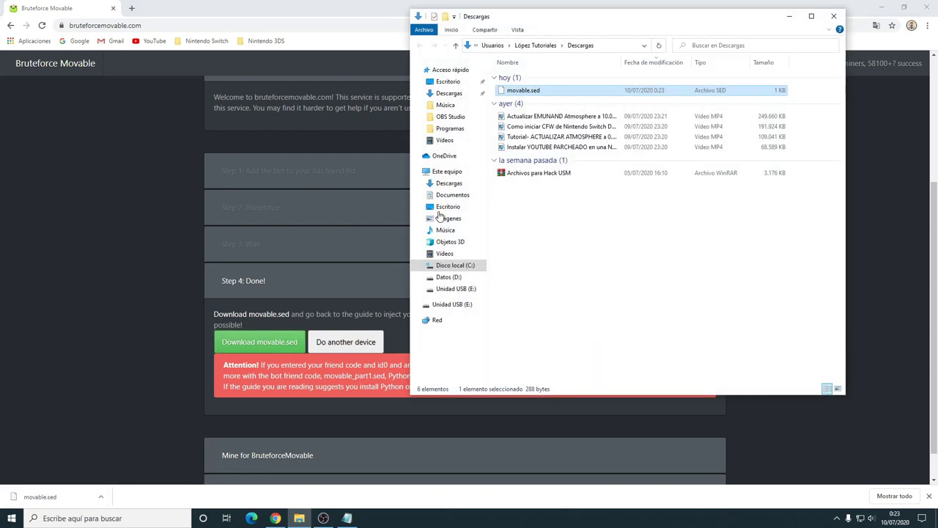
{"action": "left_click_drag", "start_coordinate": [627, 19], "coordinate": [592, 41]}
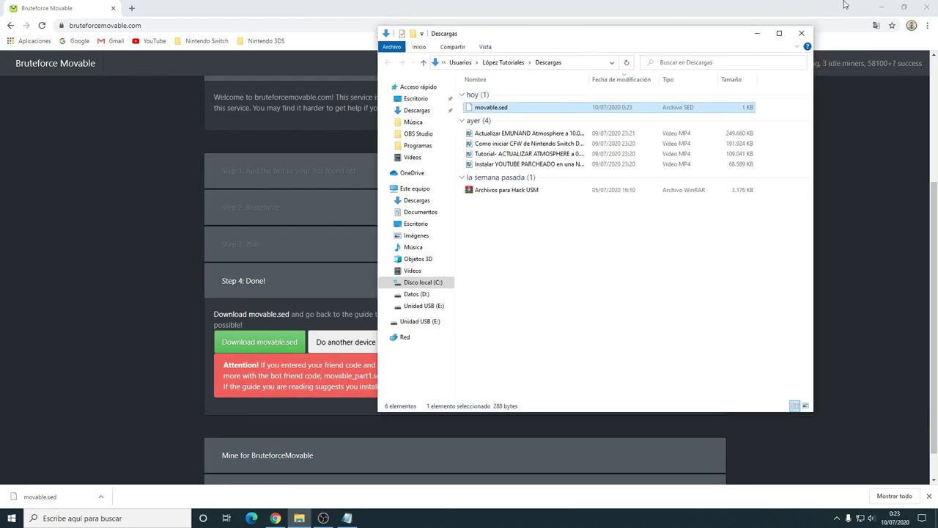
Step: Minimize the browser window and close the Clave Amigo e ID note, saving its changes
{"action": "left_click", "coordinate": [880, 8]}
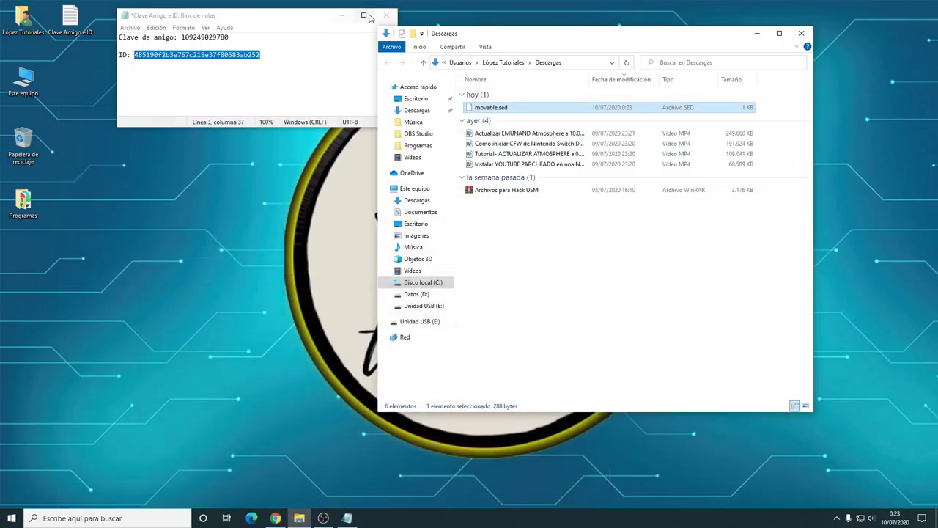
{"action": "left_click", "coordinate": [381, 16]}
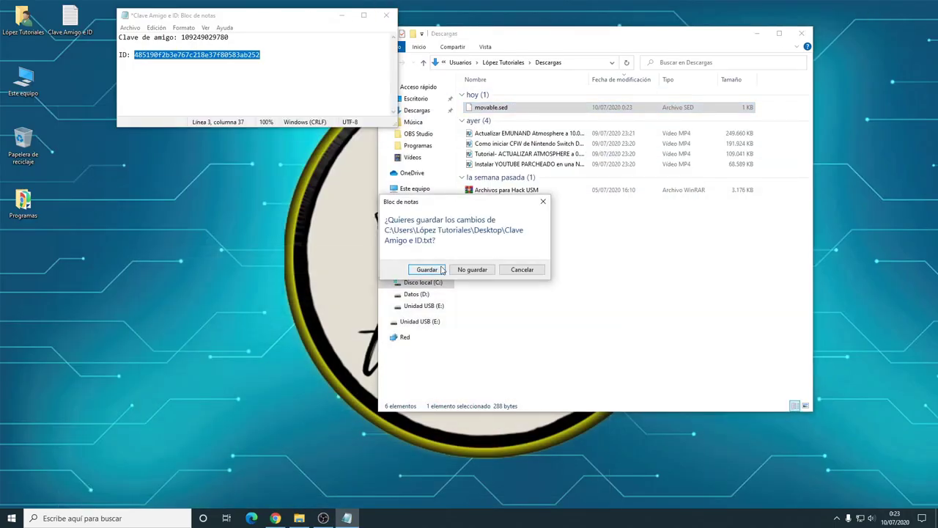
{"action": "left_click", "coordinate": [427, 269]}
{"action": "left_click", "coordinate": [204, 118]}
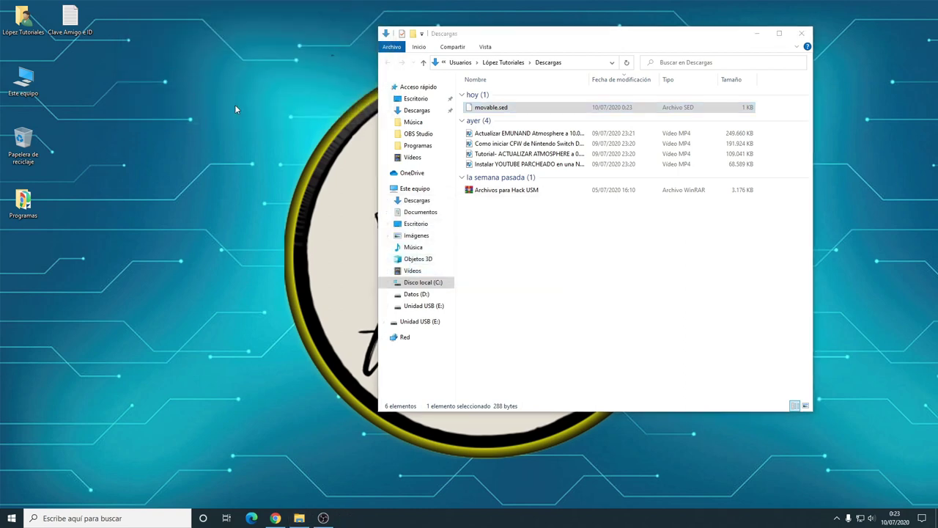
Step: Move movable.sed from the Descargas folder to the desktop, below the Programas icon
{"action": "left_click", "coordinate": [505, 108]}
{"action": "left_click_drag", "start_coordinate": [491, 111], "coordinate": [41, 283]}
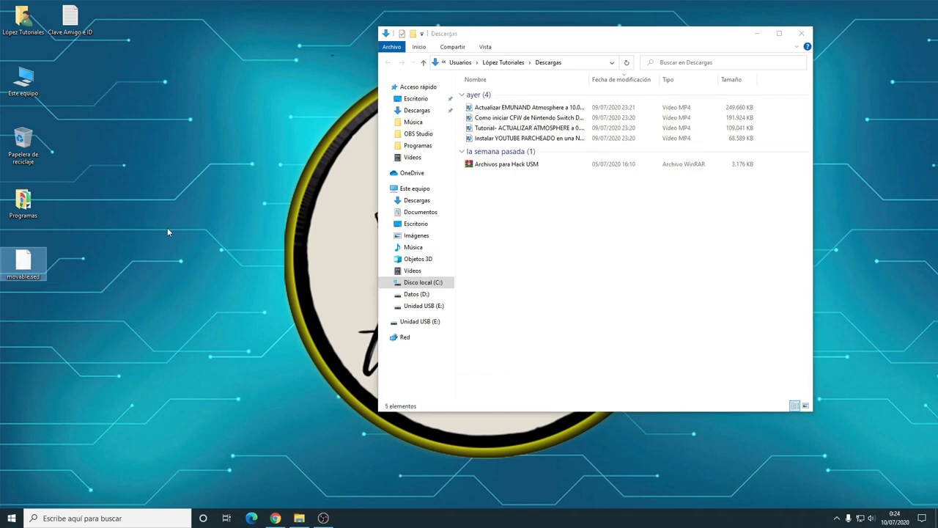
Step: Locate the Archivos para Hack USM archive in Descargas and close the folder window to return to movable.sed on the desktop
{"action": "left_click", "coordinate": [495, 168]}
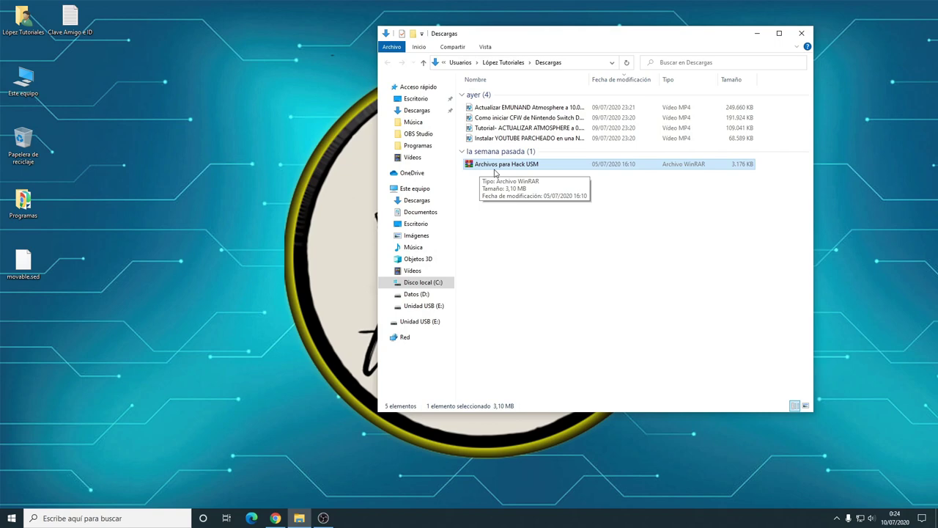
{"action": "left_click", "coordinate": [534, 213]}
{"action": "left_click", "coordinate": [490, 168]}
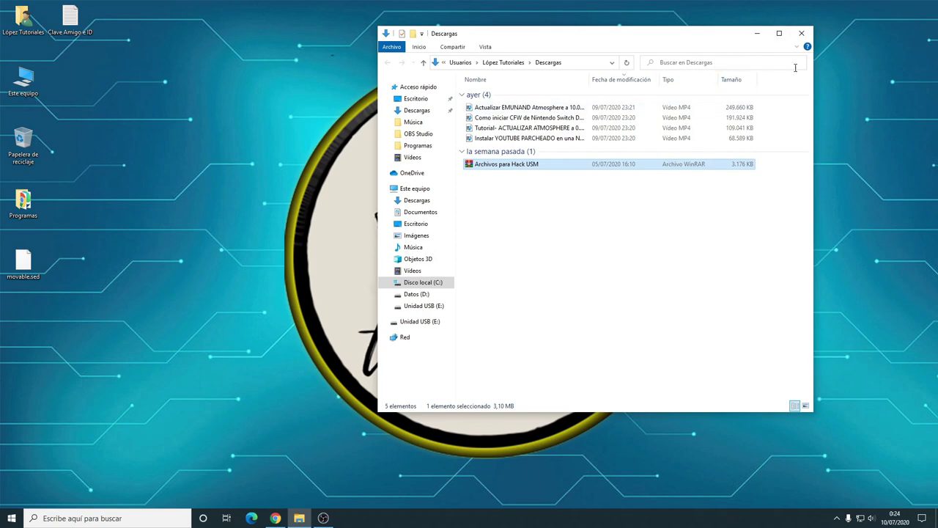
{"action": "left_click", "coordinate": [802, 33]}
{"action": "left_click", "coordinate": [267, 222]}
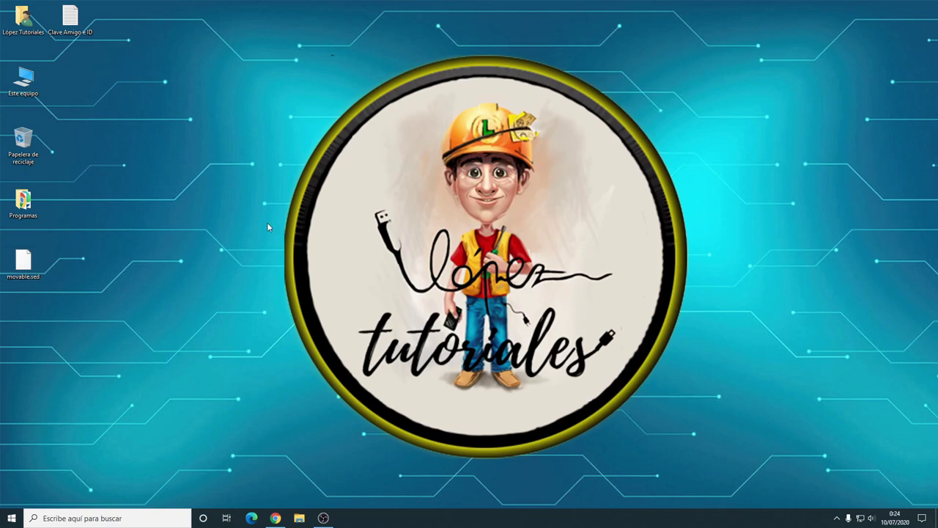
{"action": "left_click", "coordinate": [20, 277]}
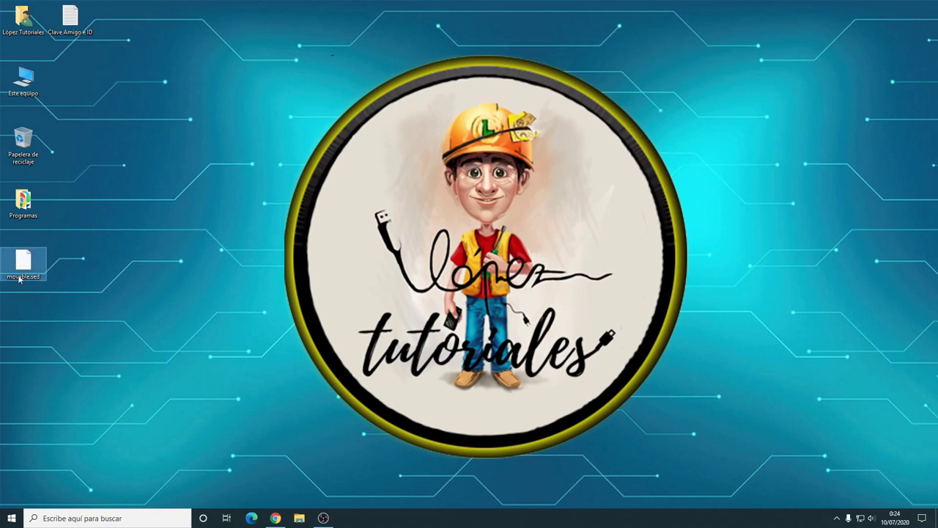
{"action": "left_click", "coordinate": [209, 285]}
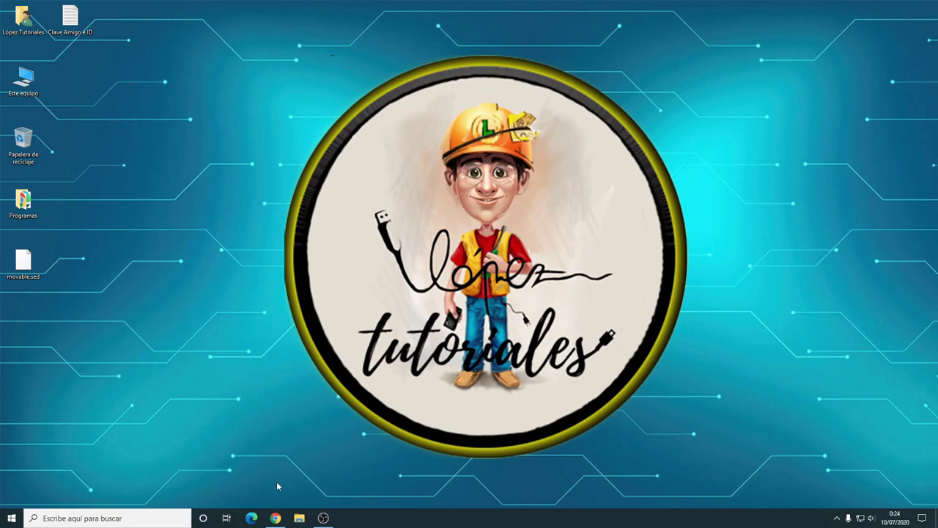
Step: Switch back to Chrome and go to usm.bruteforcemovable.com in the current tab
{"action": "left_click", "coordinate": [275, 517]}
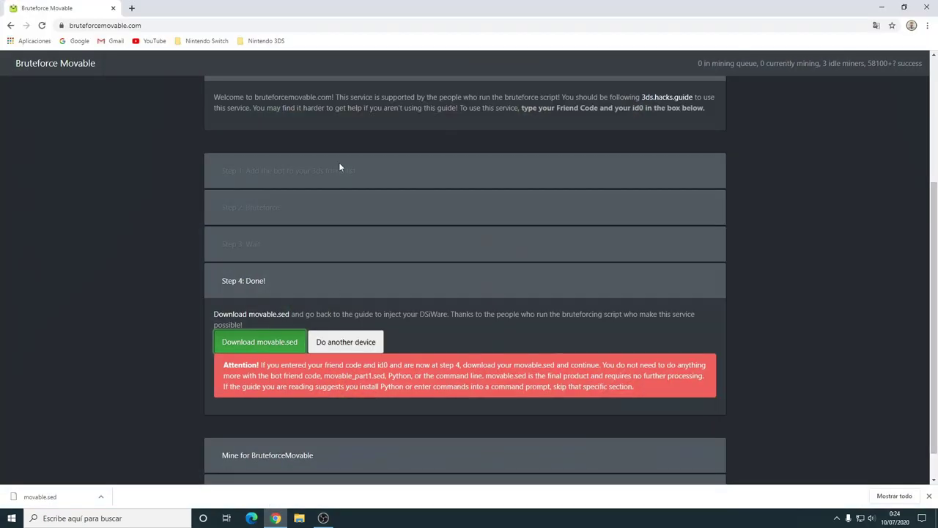
{"action": "left_click", "coordinate": [155, 24]}
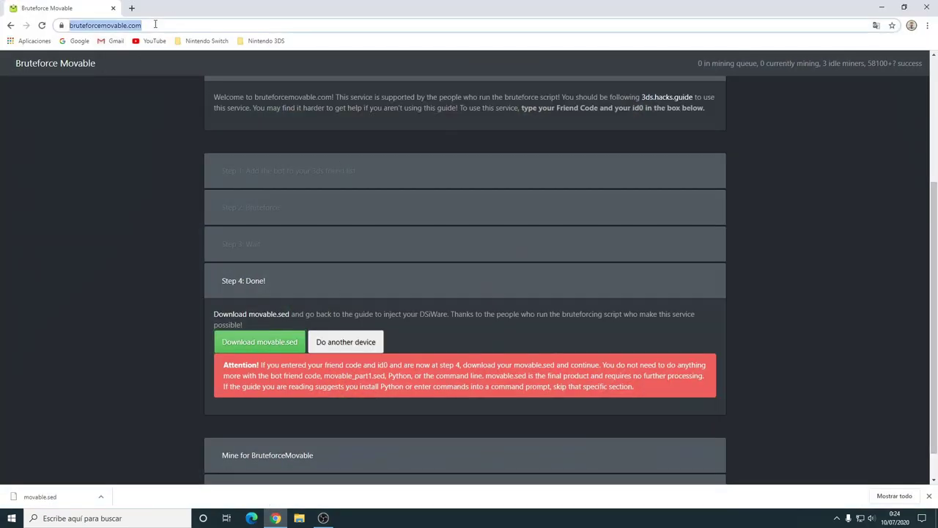
{"action": "type", "text": "usm."}
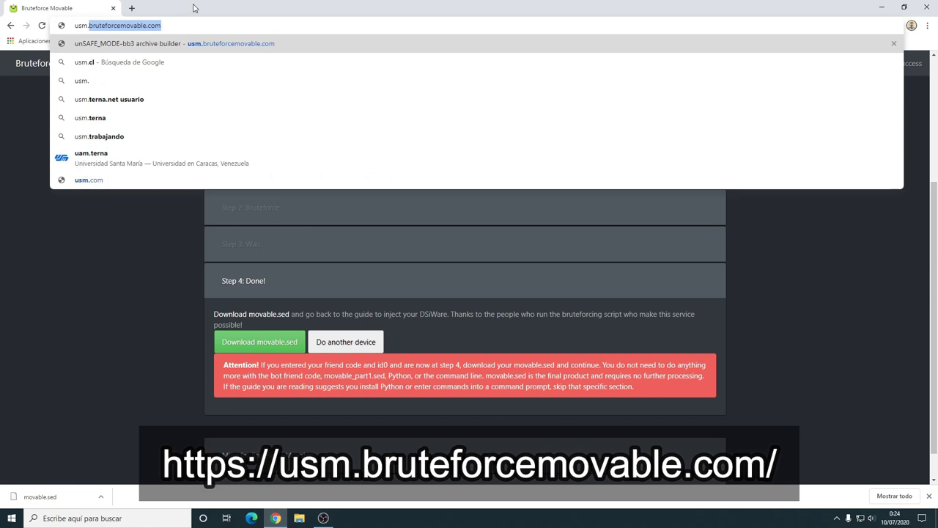
{"action": "key", "text": "Return"}
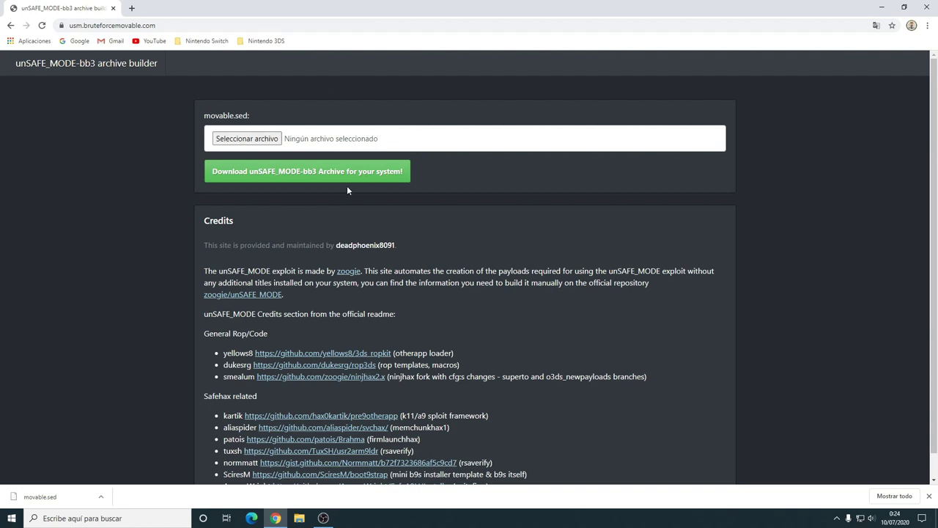
Step: Choose movable.sed from the Escritorio folder as the input file for the unSAFE_MODE-bb3 archive builder
{"action": "left_click_drag", "start_coordinate": [204, 117], "coordinate": [250, 119]}
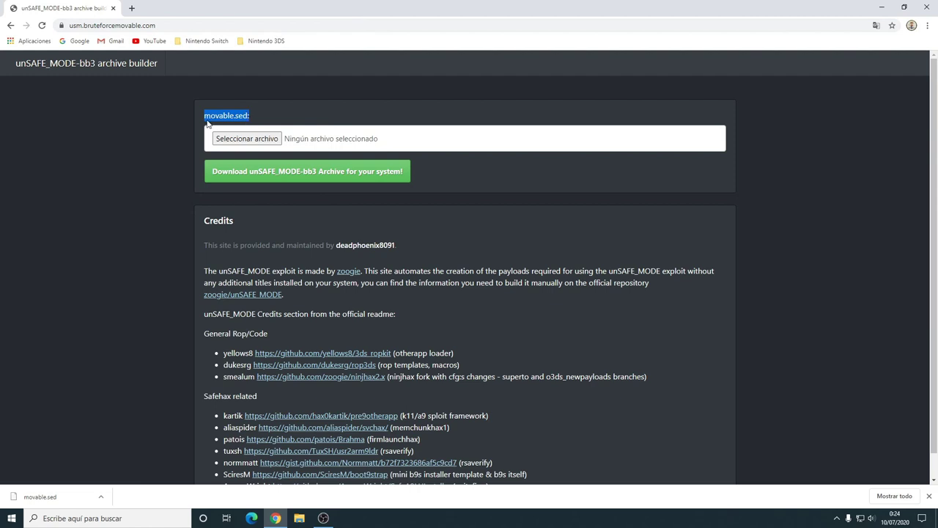
{"action": "left_click", "coordinate": [253, 139]}
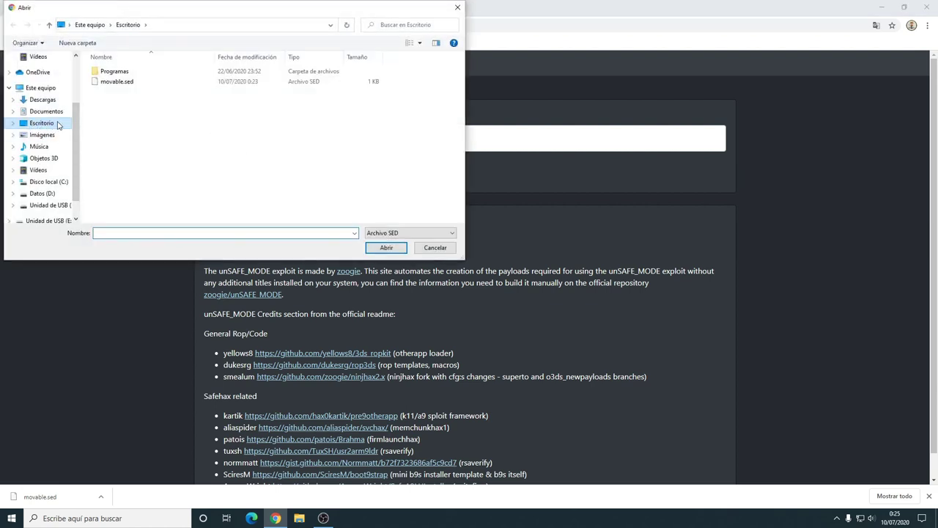
{"action": "left_click", "coordinate": [52, 127]}
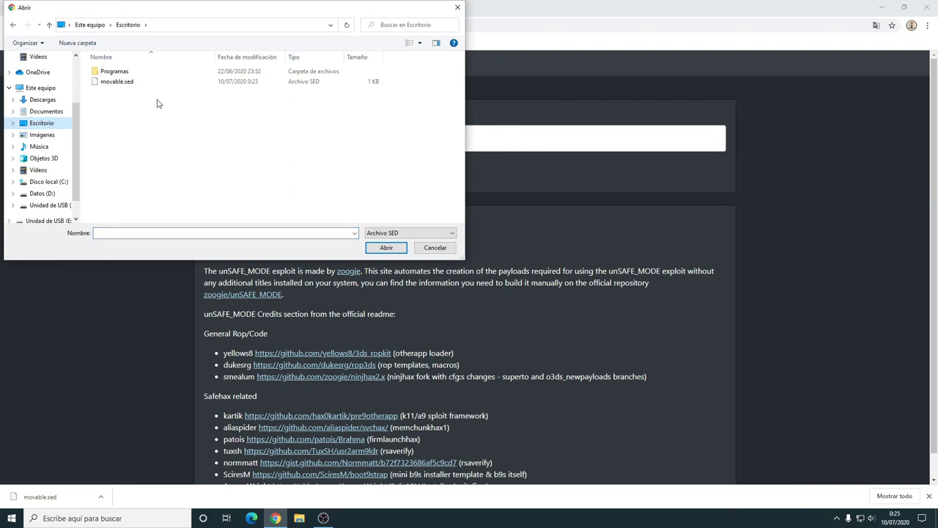
{"action": "left_click", "coordinate": [112, 83]}
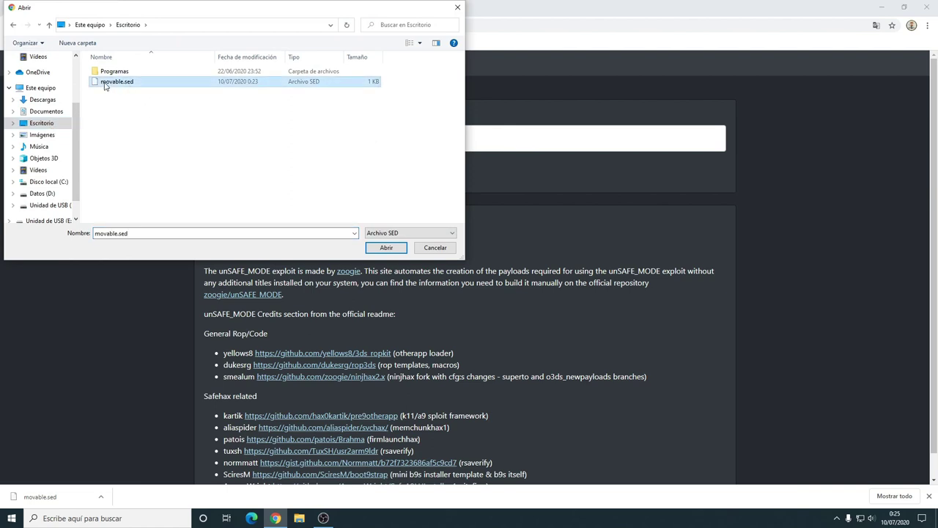
{"action": "left_click", "coordinate": [386, 248]}
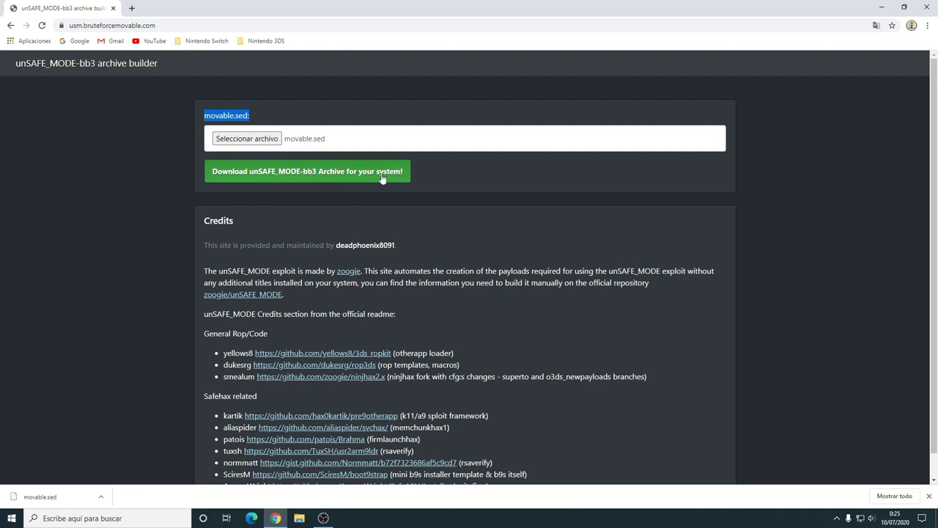
Step: Download the unSAFE_MODE-bb3 archive, show it in the Descargas folder and close the browser
{"action": "left_click", "coordinate": [241, 181]}
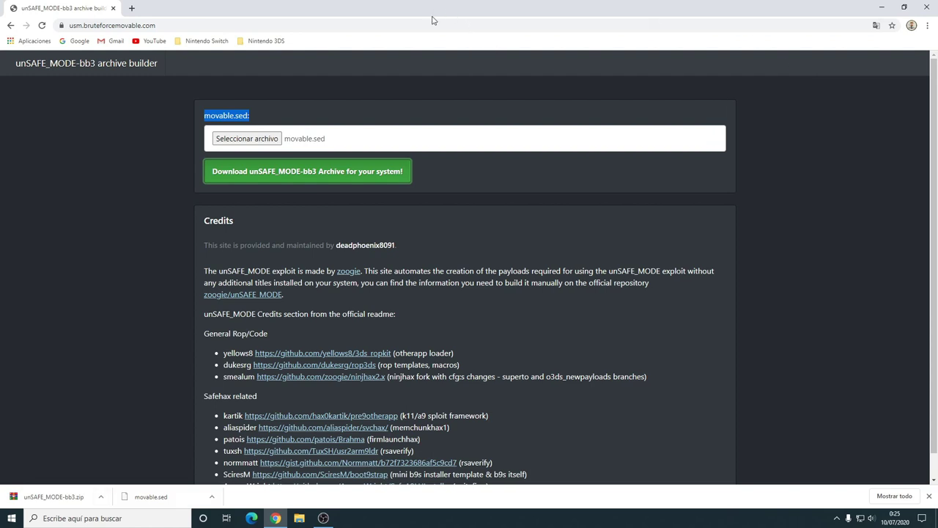
{"action": "left_click", "coordinate": [102, 497]}
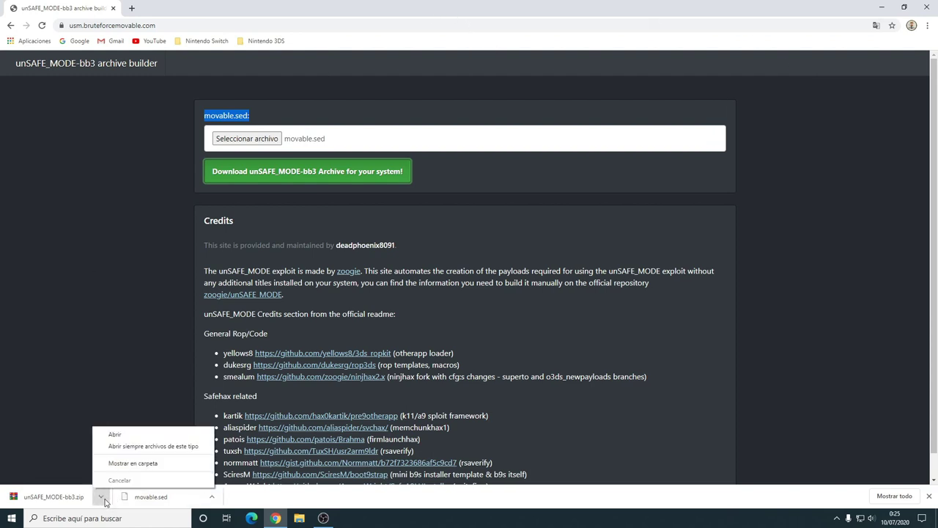
{"action": "left_click", "coordinate": [176, 467]}
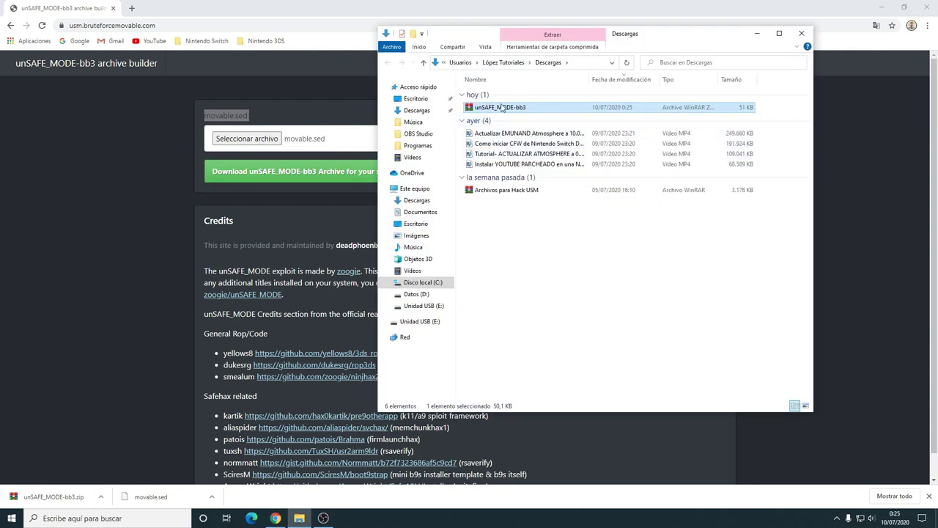
{"action": "left_click", "coordinate": [928, 6]}
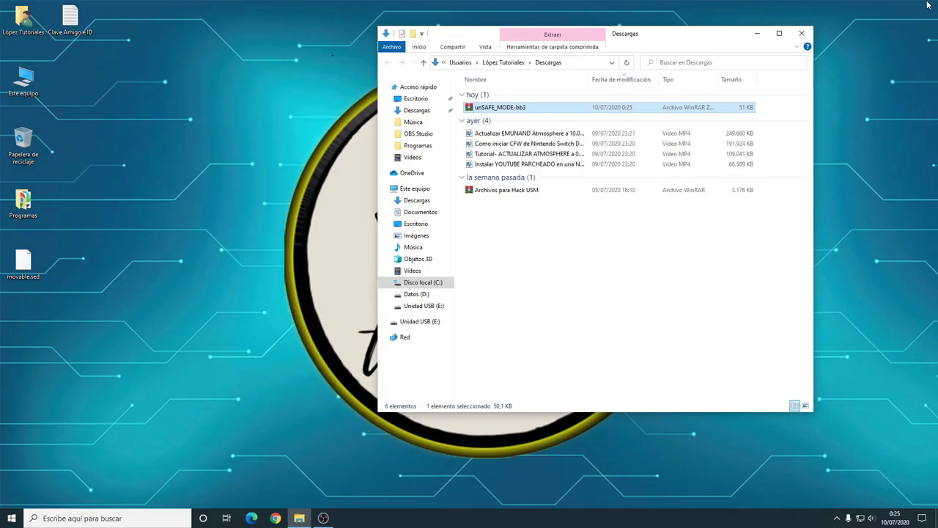
Step: Move the unSAFE_MODE-bb3 archive from Descargas to the desktop, below movable.sed
{"action": "left_click", "coordinate": [357, 186]}
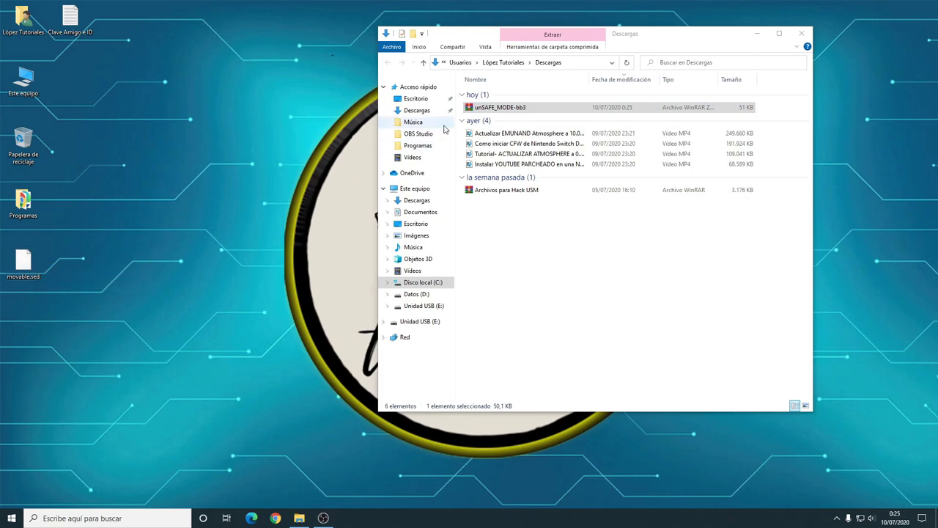
{"action": "left_click_drag", "start_coordinate": [497, 110], "coordinate": [34, 336]}
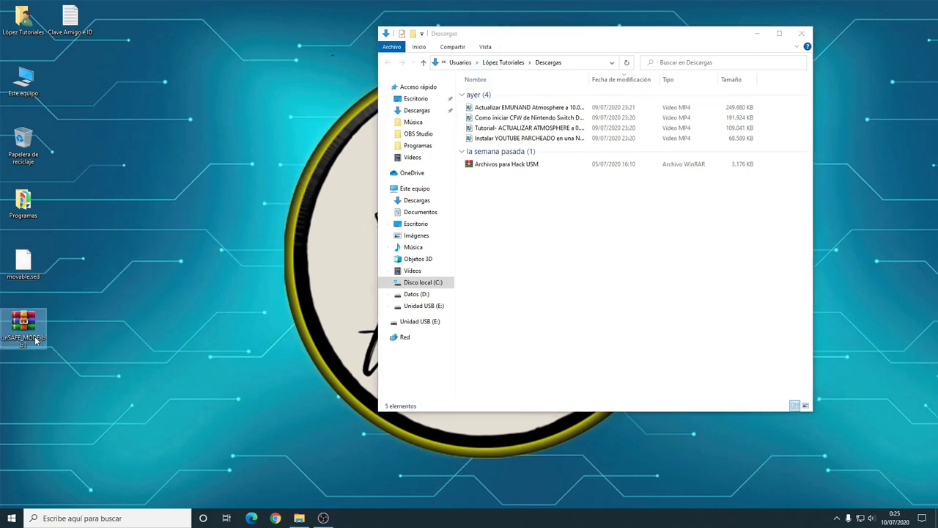
{"action": "left_click", "coordinate": [192, 237]}
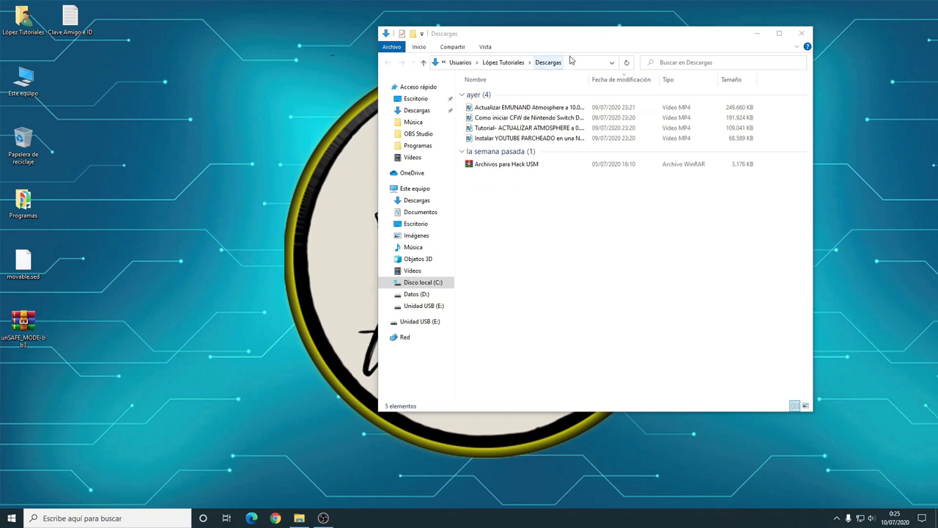
Step: Move the Archivos para Hack USM archive from Descargas to the desktop, below unSAFE_MODE-bb3, and close the folder window
{"action": "left_click_drag", "start_coordinate": [558, 36], "coordinate": [655, 25]}
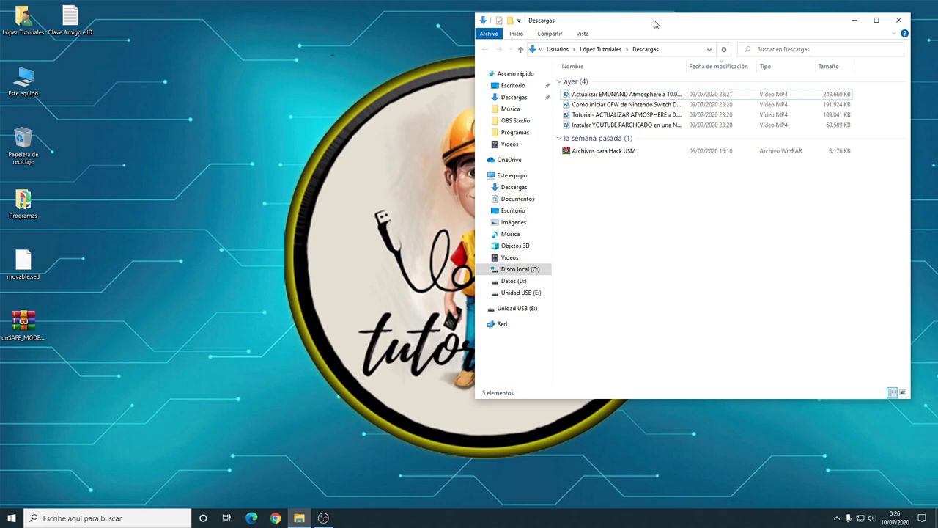
{"action": "left_click", "coordinate": [607, 152]}
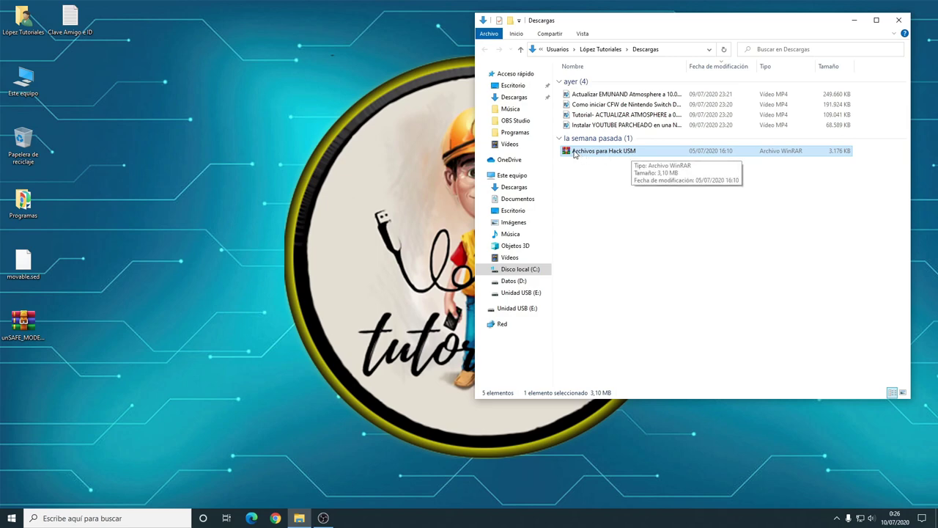
{"action": "left_click_drag", "start_coordinate": [583, 156], "coordinate": [29, 412]}
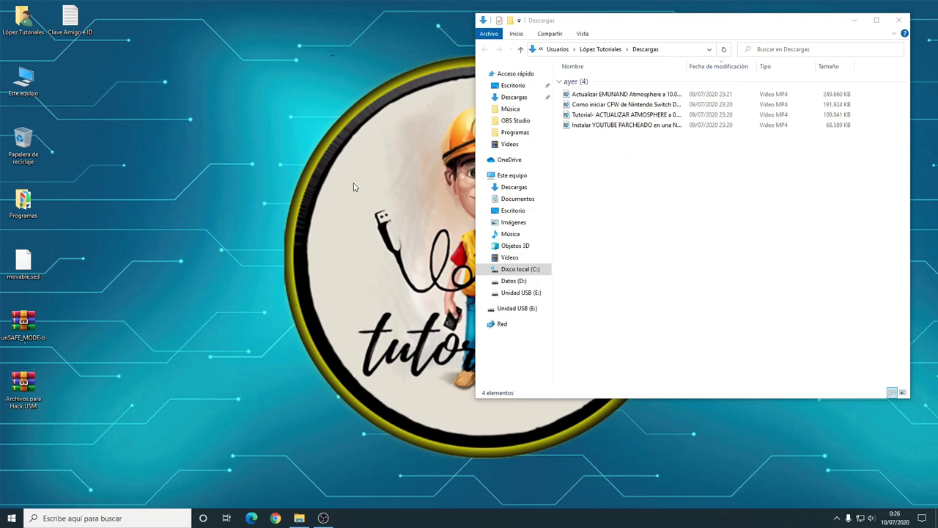
{"action": "left_click", "coordinate": [897, 21]}
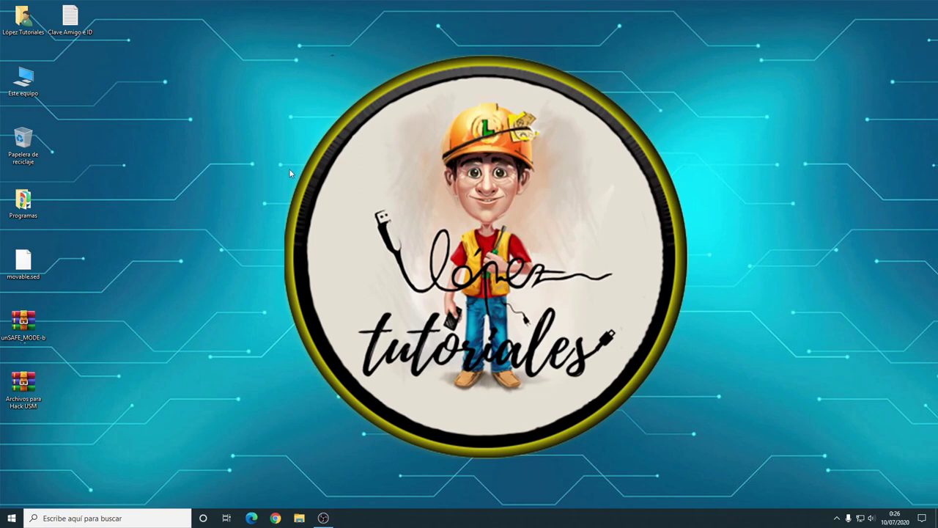
{"action": "left_click_drag", "start_coordinate": [70, 341], "coordinate": [23, 420]}
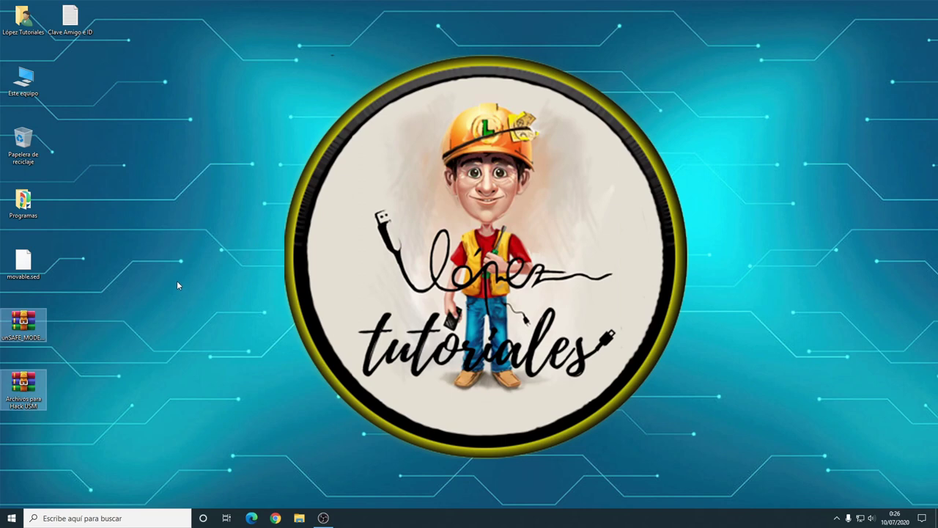
{"action": "left_click", "coordinate": [156, 185]}
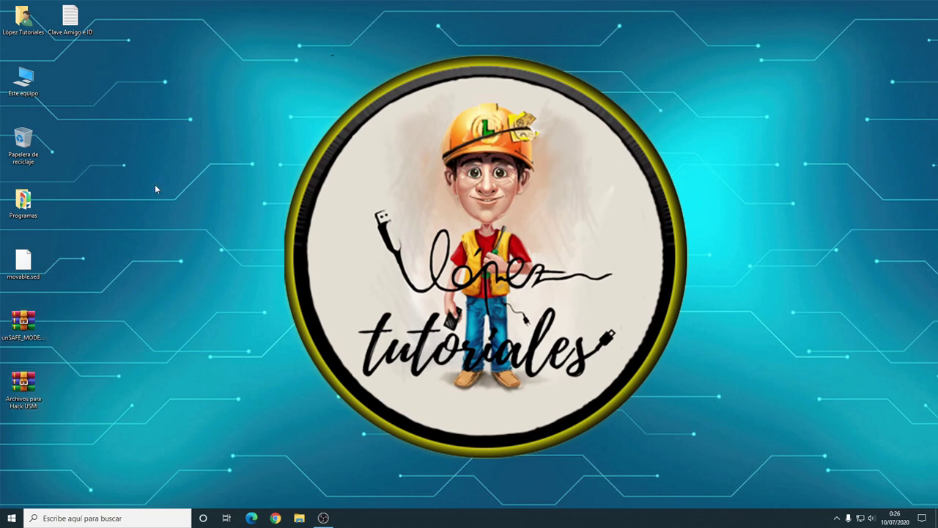
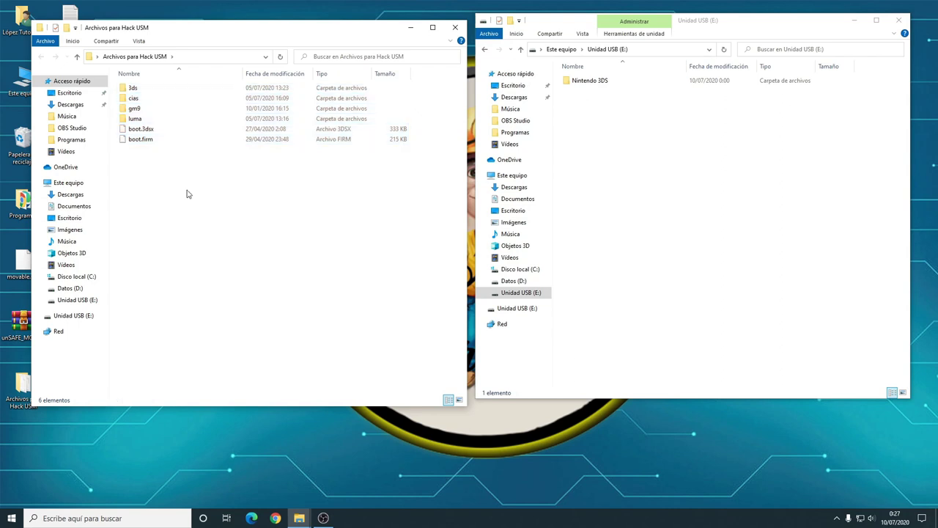
Step: Try to copy the entire contents of the Archivos para Hack USM folder to the root of Unidad USB (E:)
{"action": "left_click_drag", "start_coordinate": [169, 160], "coordinate": [116, 83]}
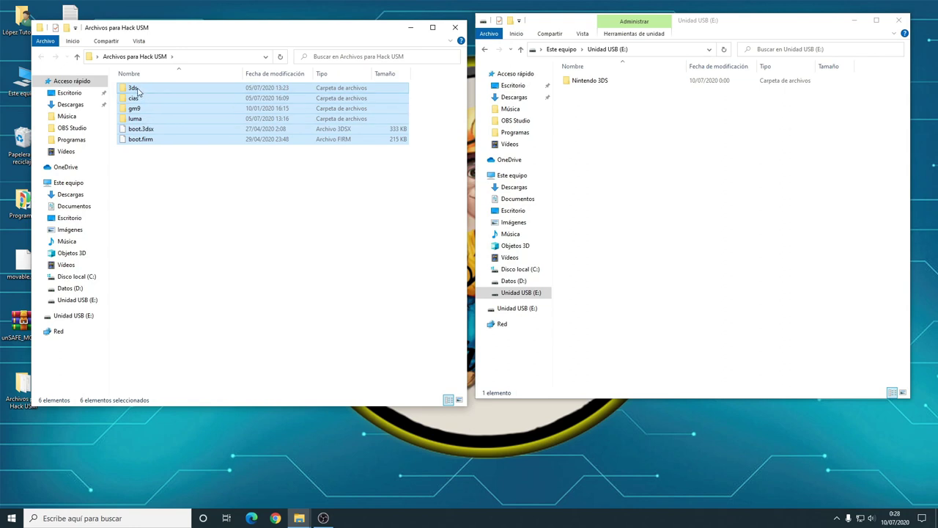
{"action": "left_click_drag", "start_coordinate": [137, 90], "coordinate": [667, 287]}
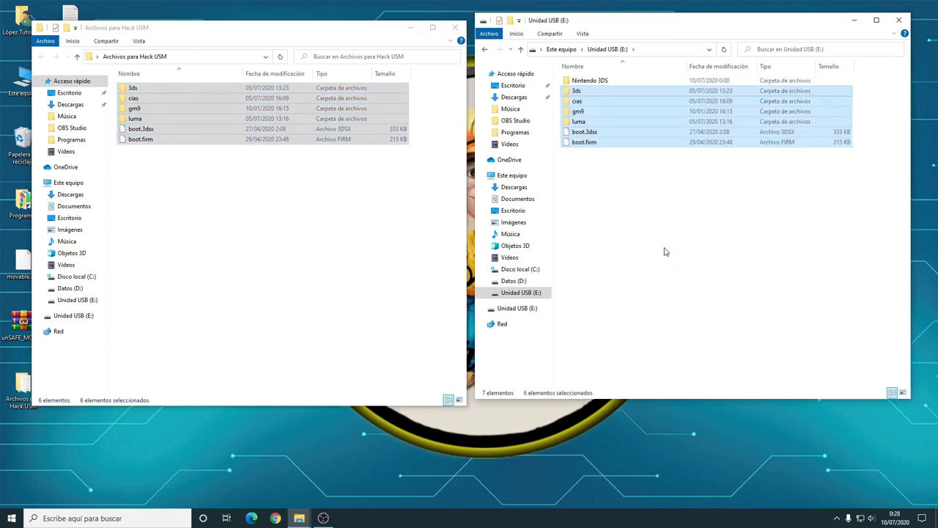
{"action": "right_click", "coordinate": [595, 180]}
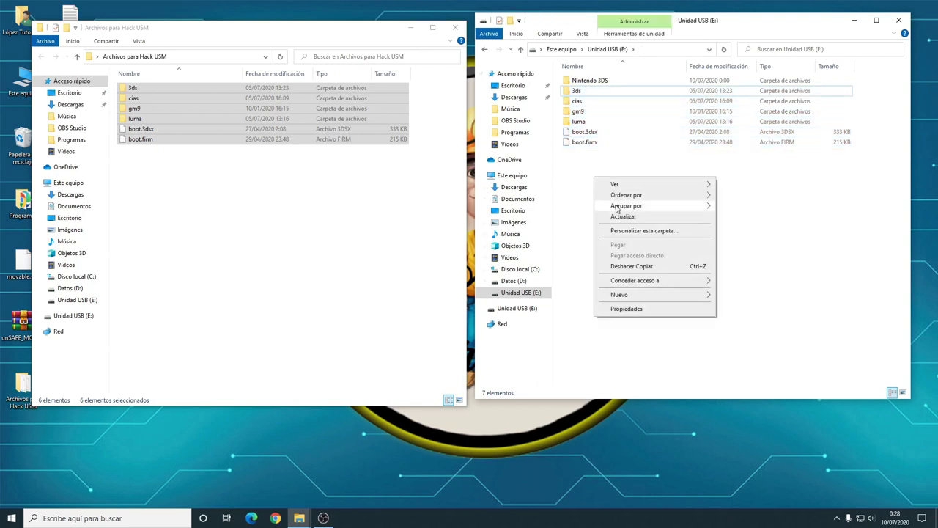
{"action": "left_click", "coordinate": [621, 216]}
{"action": "left_click", "coordinate": [615, 114]}
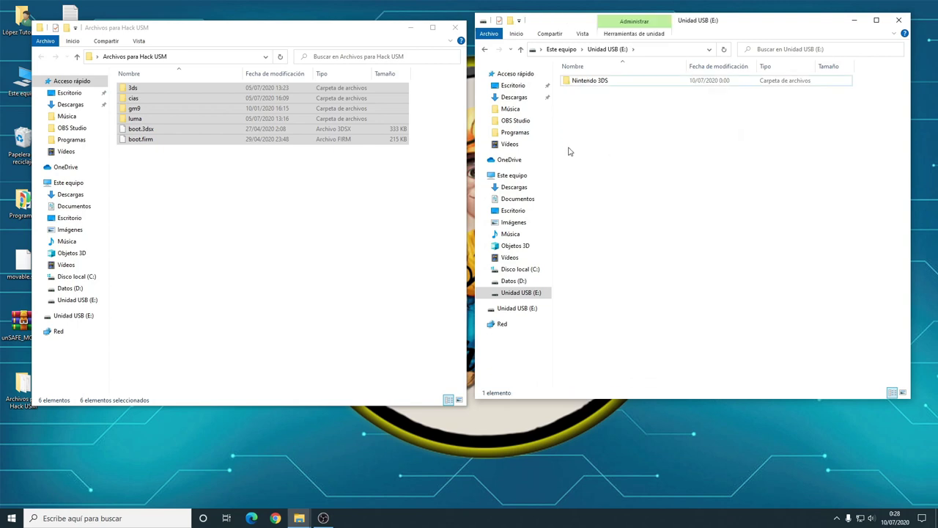
Step: Copy the 3ds, cias, gm9 and luma folders plus boot.3dsx and boot.firm to Unidad USB (E:) and refresh the drive's file list
{"action": "left_click", "coordinate": [169, 209]}
{"action": "left_click_drag", "start_coordinate": [157, 193], "coordinate": [665, 170]}
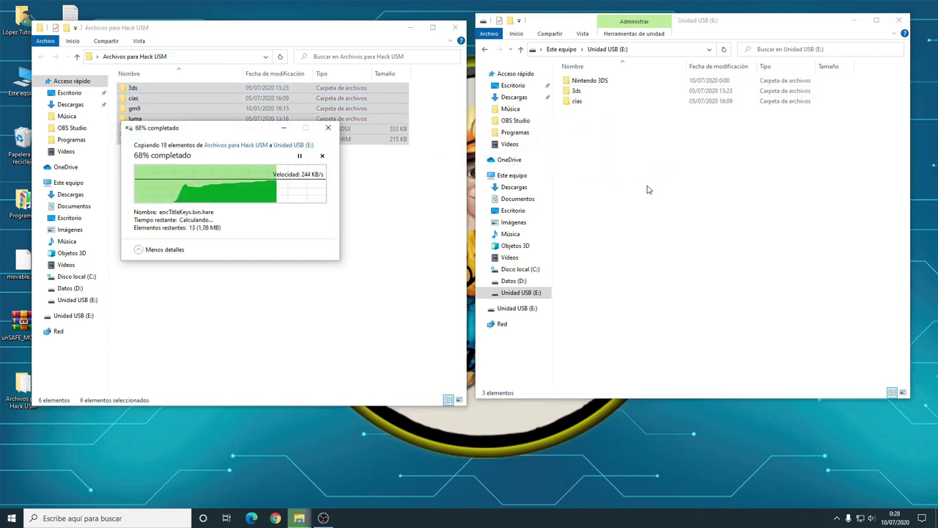
{"action": "left_click", "coordinate": [588, 194]}
{"action": "right_click", "coordinate": [585, 175]}
{"action": "left_click", "coordinate": [613, 214]}
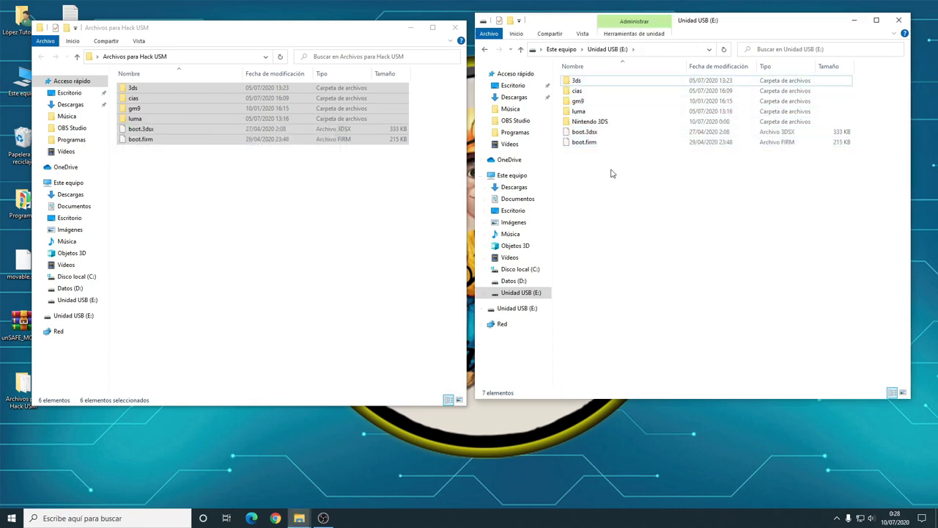
{"action": "left_click_drag", "start_coordinate": [610, 169], "coordinate": [566, 81]}
{"action": "left_click", "coordinate": [618, 182]}
{"action": "left_click", "coordinate": [294, 39]}
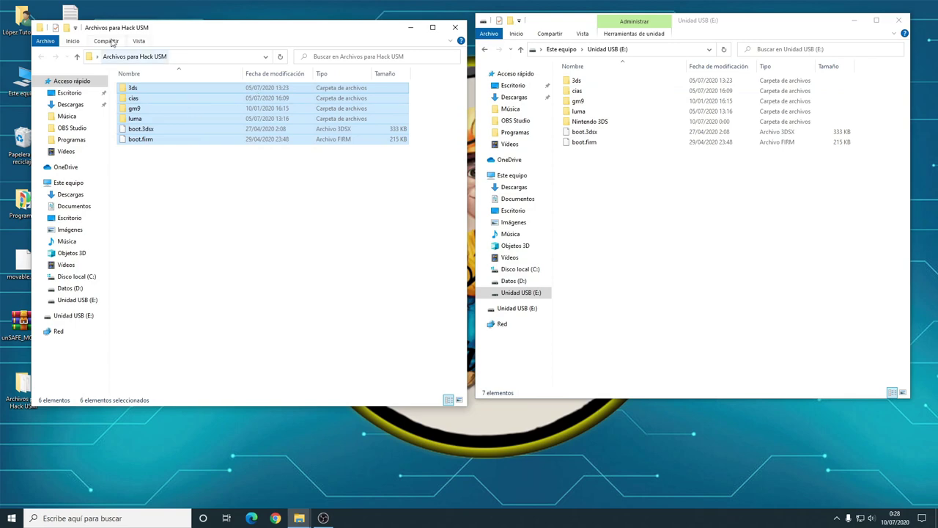
Step: Close the Archivos para Hack USM window and open the two nested ID folders inside Nintendo 3DS on Unidad USB (E:), down to the extdata level
{"action": "left_click", "coordinate": [454, 27]}
{"action": "left_click", "coordinate": [236, 216]}
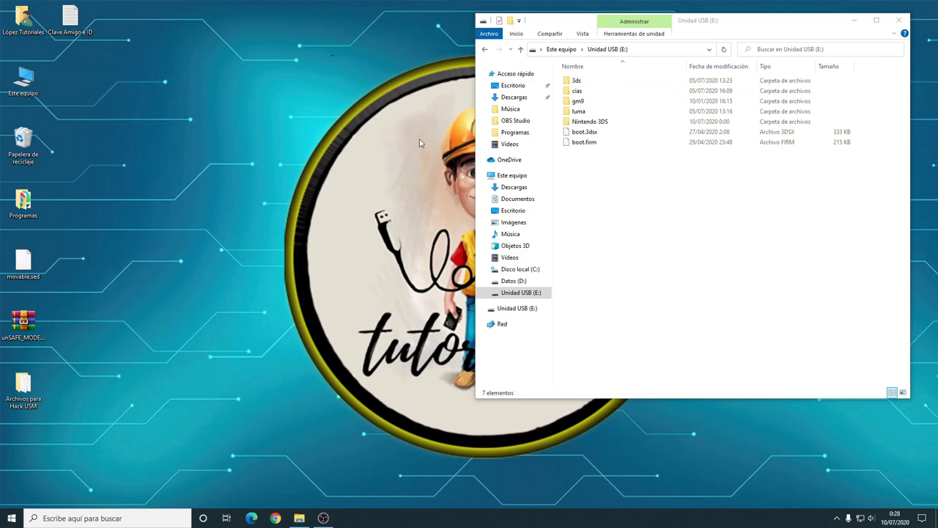
{"action": "left_click", "coordinate": [598, 123]}
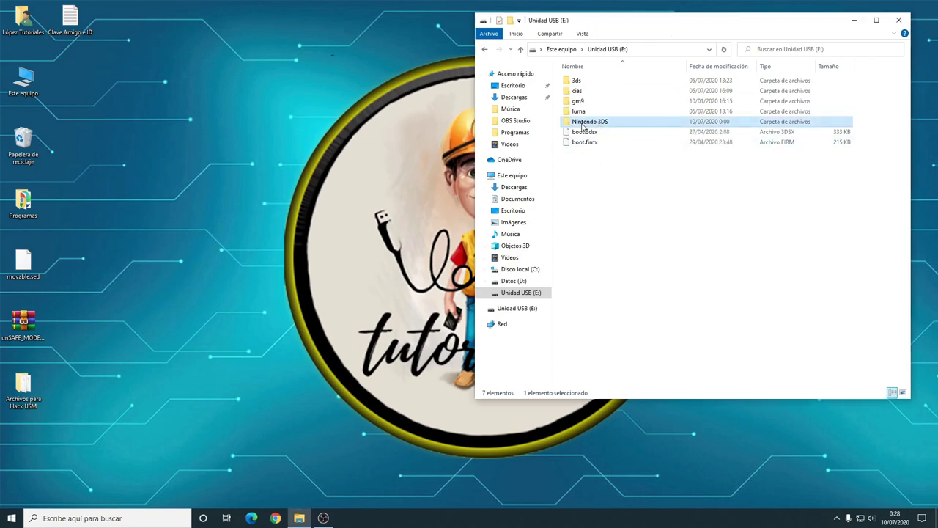
{"action": "double_click", "coordinate": [632, 125]}
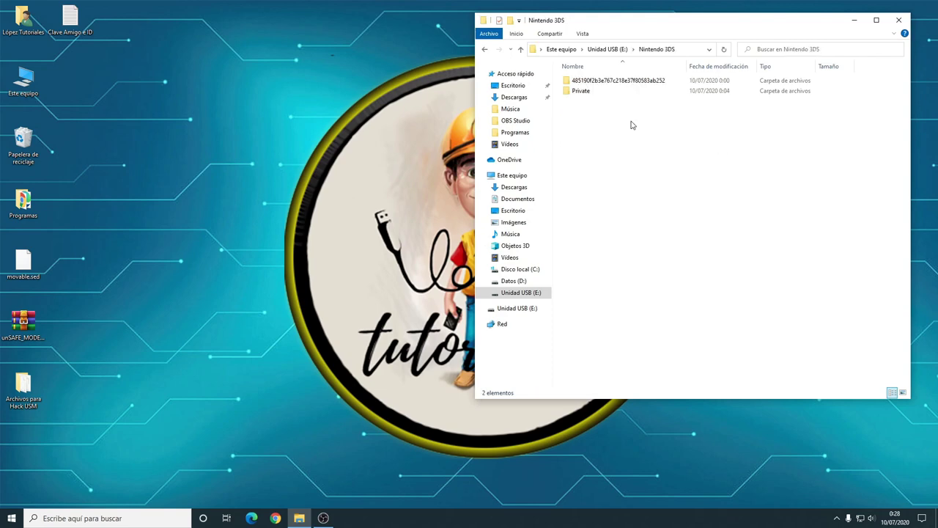
{"action": "left_click", "coordinate": [629, 82]}
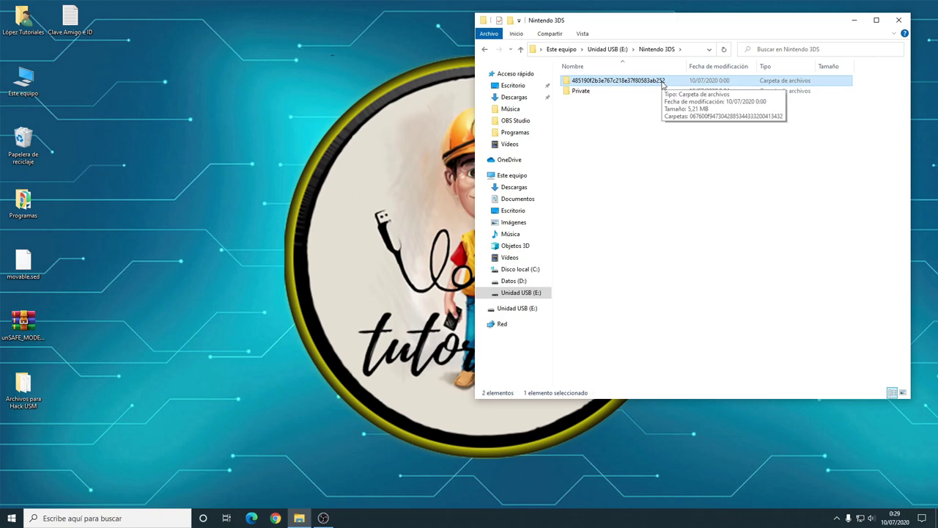
{"action": "double_click", "coordinate": [647, 86]}
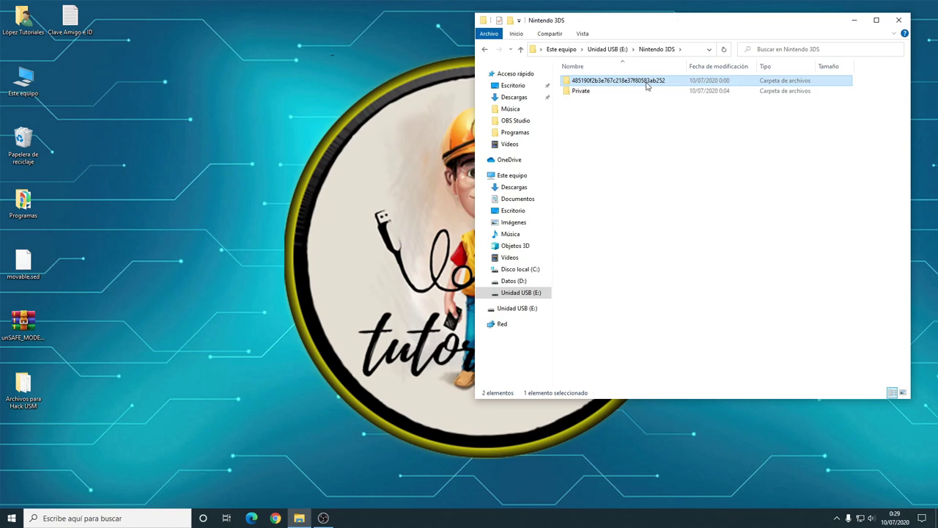
{"action": "left_click", "coordinate": [586, 85]}
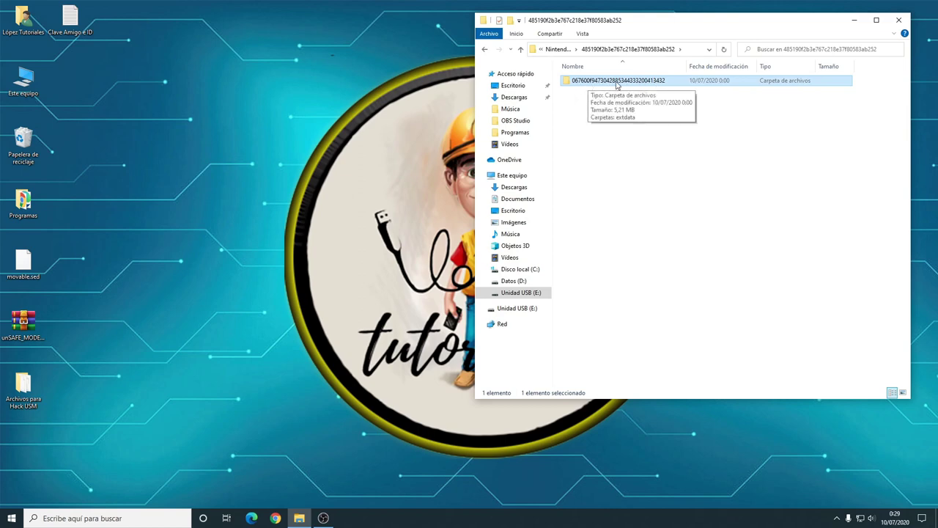
{"action": "double_click", "coordinate": [616, 85]}
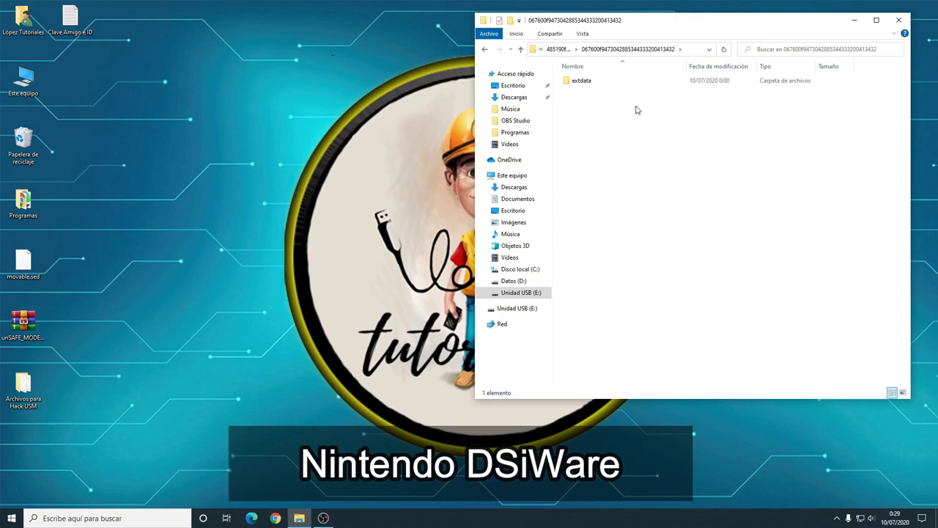
Step: Create a folder named Nintendo DSiWare beside the extdata folder
{"action": "right_click", "coordinate": [576, 122]}
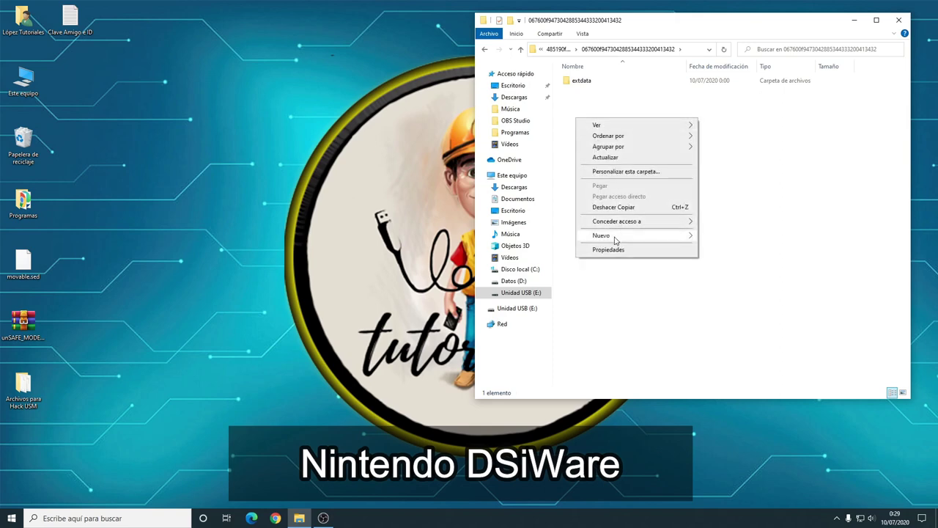
{"action": "mouse_move", "coordinate": [615, 239]}
{"action": "left_click", "coordinate": [714, 237]}
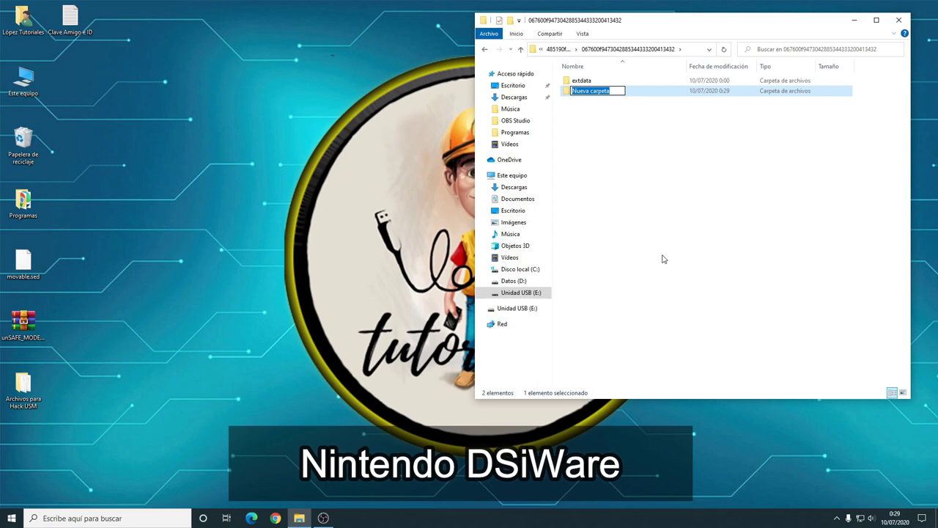
{"action": "type", "text": "N"}
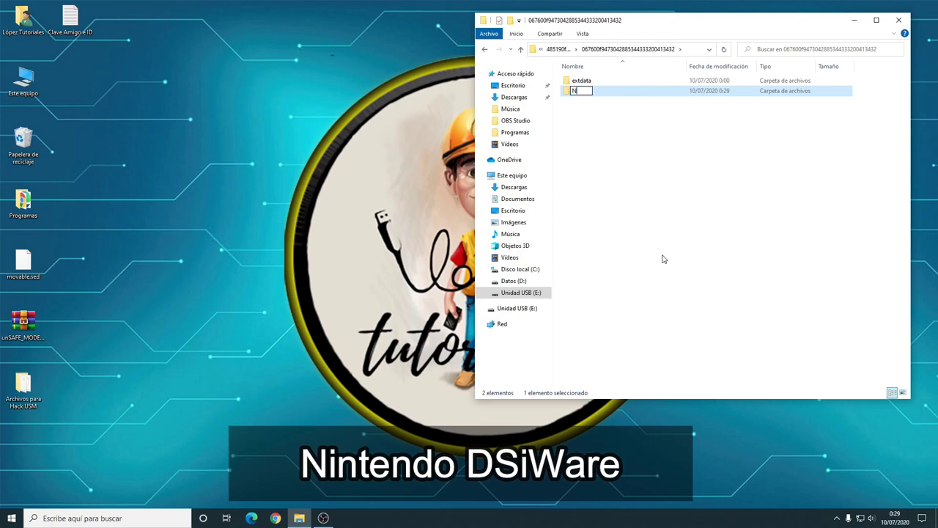
{"action": "type", "text": "intendo D"}
{"action": "type", "text": "SiWa"}
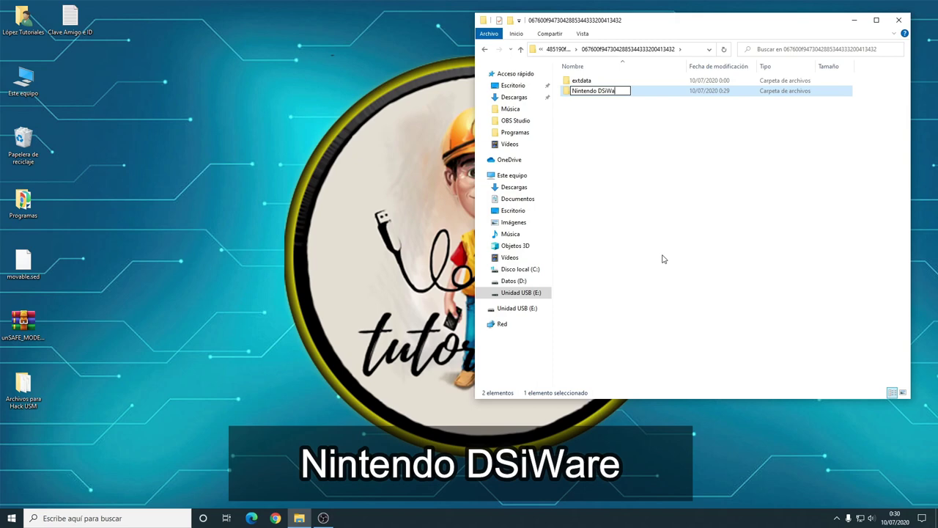
{"action": "type", "text": "re"}
{"action": "left_click", "coordinate": [629, 138]}
Step: Open the new Nintendo DSiWare folder and the unSAFE_MODE-bb3 archive from the desktop, placing both windows side by side
{"action": "left_click", "coordinate": [620, 96]}
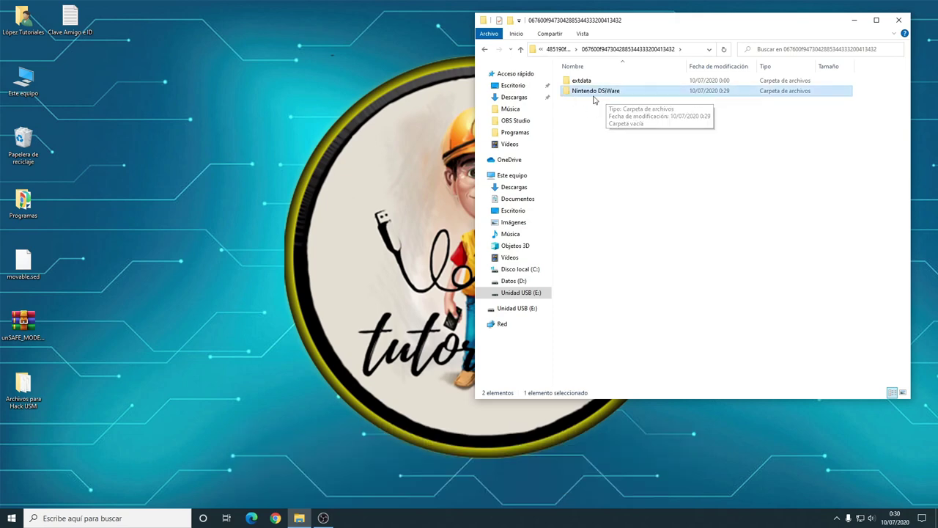
{"action": "double_click", "coordinate": [599, 92]}
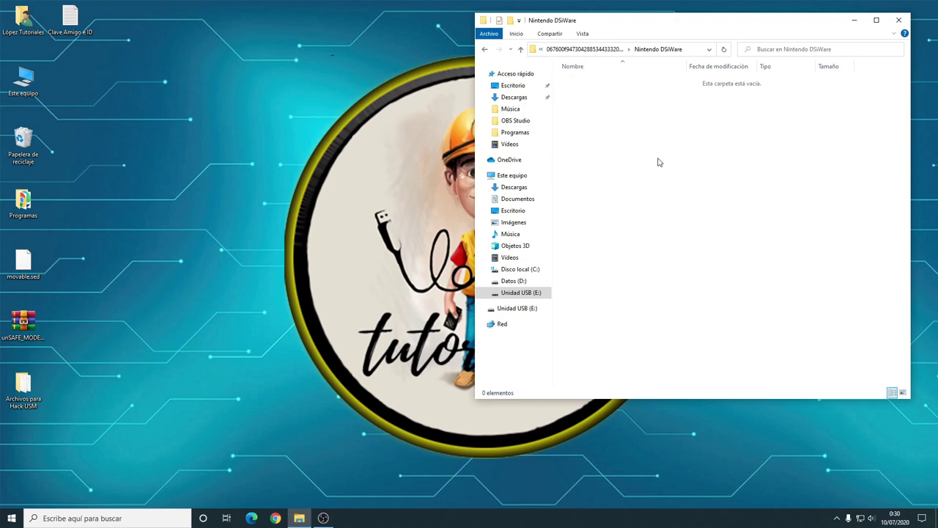
{"action": "left_click", "coordinate": [28, 327]}
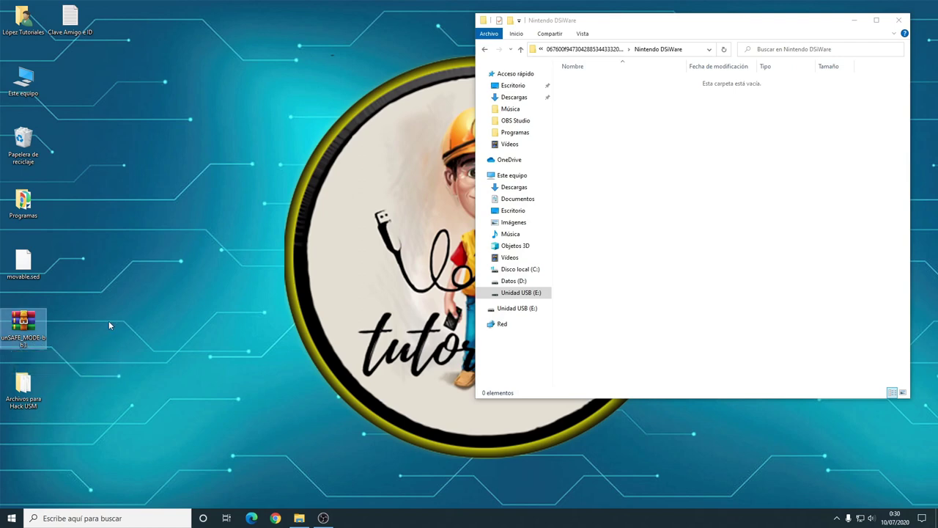
{"action": "double_click", "coordinate": [32, 328]}
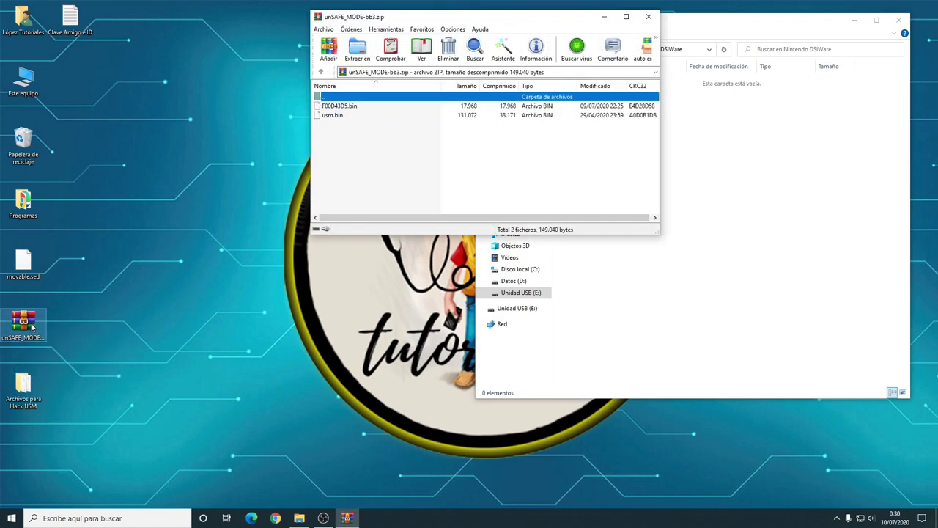
{"action": "left_click_drag", "start_coordinate": [483, 21], "coordinate": [266, 66]}
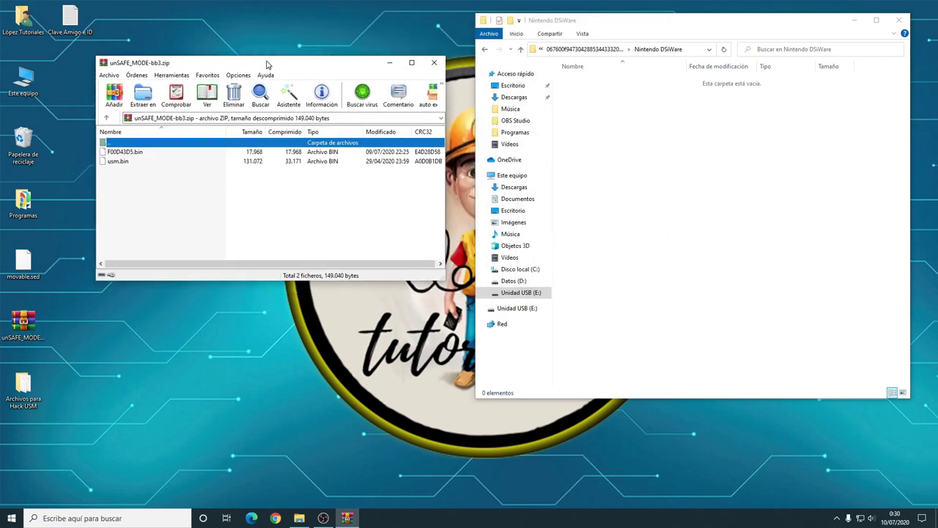
Step: Copy F00D43D5.bin from the unSAFE_MODE-bb3 archive into the Nintendo DSiWare folder
{"action": "left_click_drag", "start_coordinate": [126, 179], "coordinate": [115, 156]}
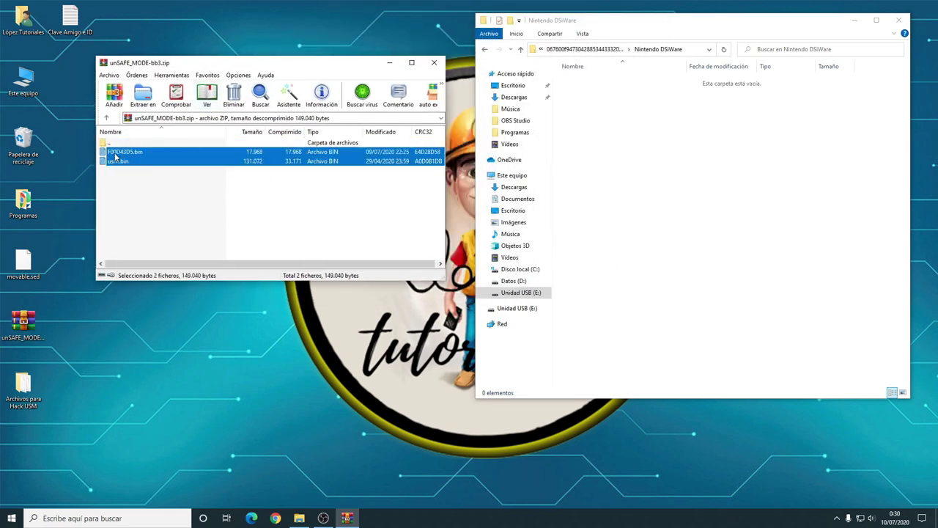
{"action": "left_click", "coordinate": [154, 212]}
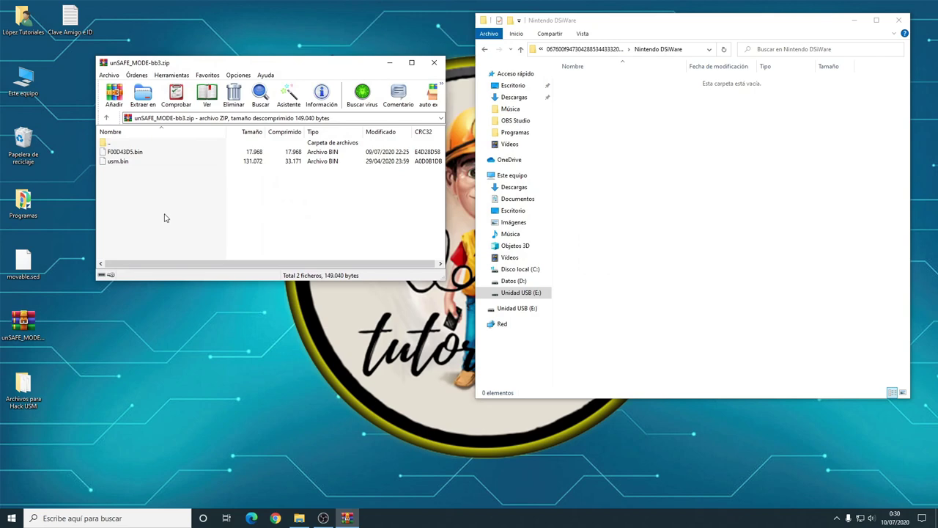
{"action": "left_click", "coordinate": [121, 152]}
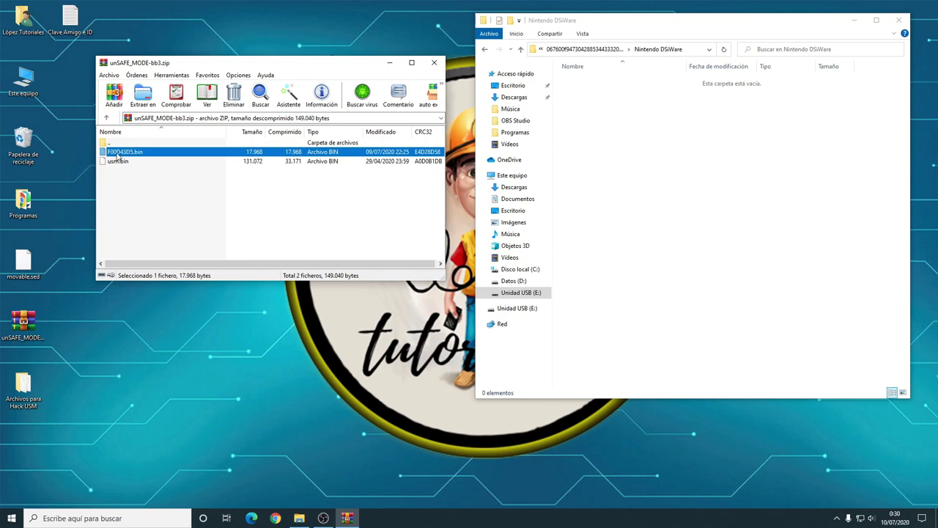
{"action": "left_click_drag", "start_coordinate": [117, 154], "coordinate": [632, 129]}
{"action": "left_click_drag", "start_coordinate": [632, 130], "coordinate": [633, 129]}
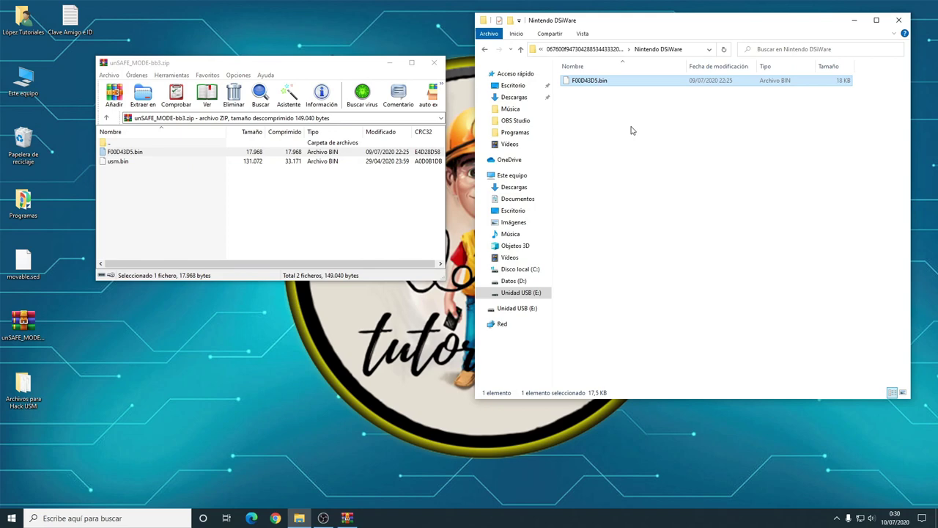
{"action": "left_click", "coordinate": [632, 131]}
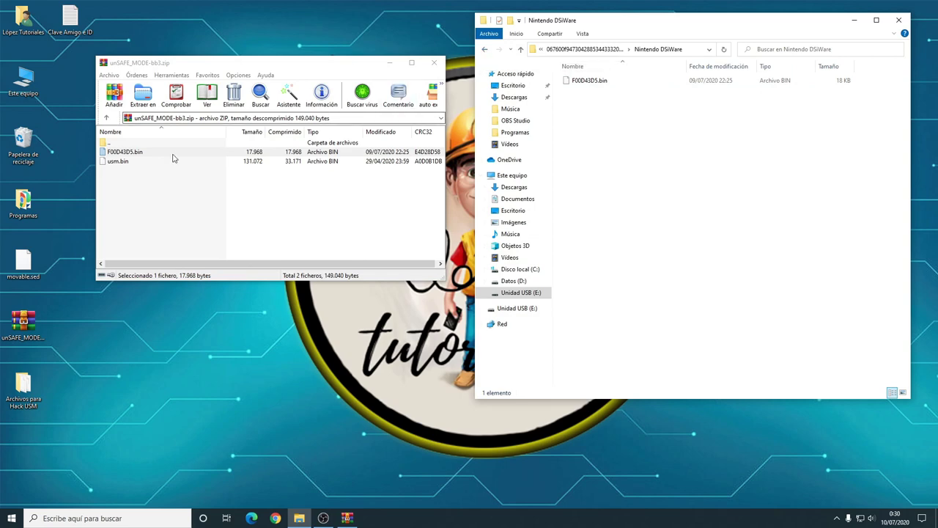
Step: Go back from Nintendo DSiWare to the root of Unidad USB (E:), look over its contents and close the folder window
{"action": "left_click", "coordinate": [117, 161]}
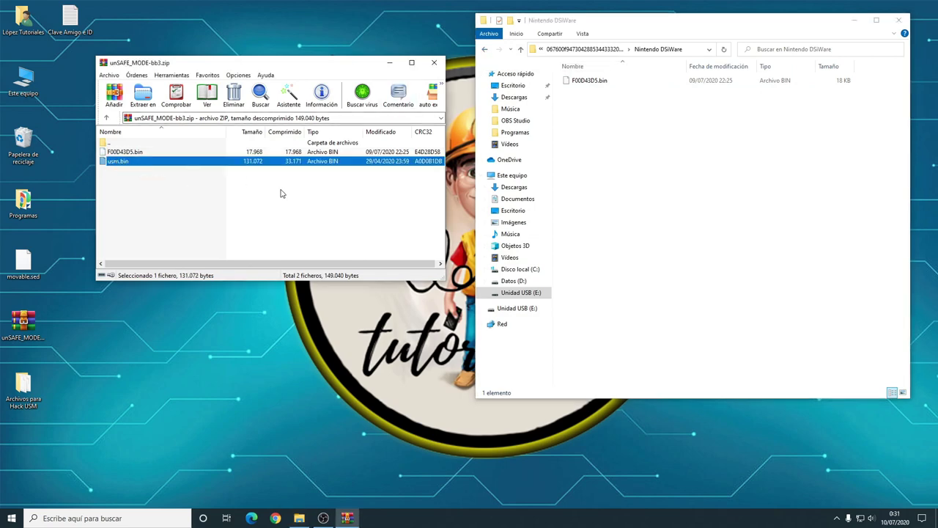
{"action": "left_click", "coordinate": [635, 172]}
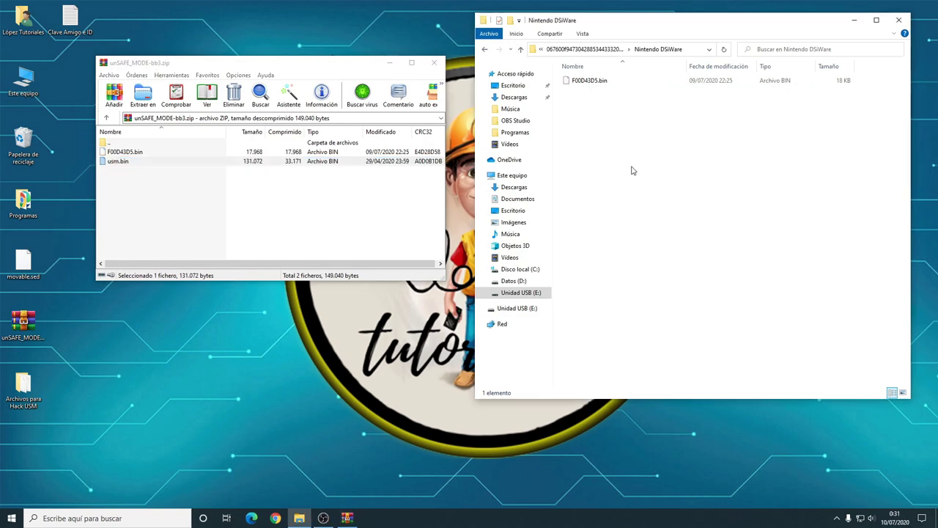
{"action": "left_click", "coordinate": [484, 51]}
{"action": "left_click", "coordinate": [485, 52]}
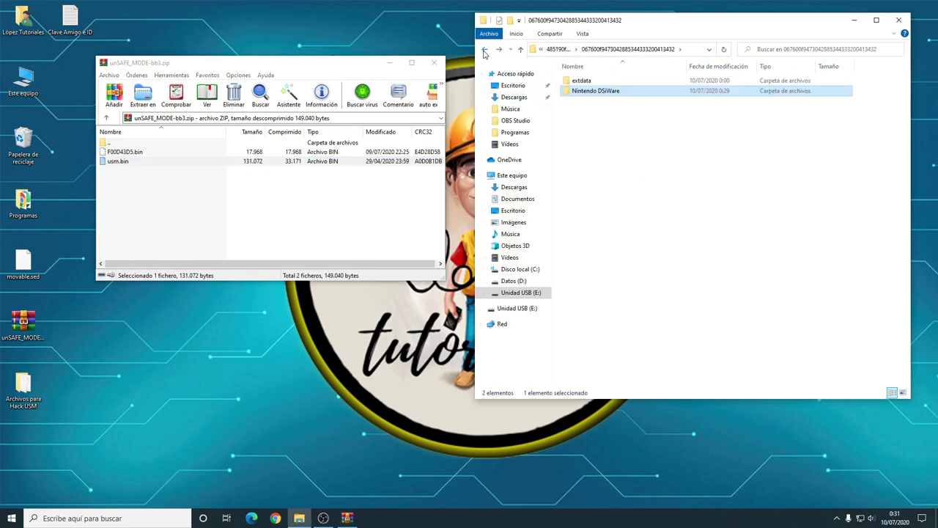
{"action": "left_click", "coordinate": [484, 52]}
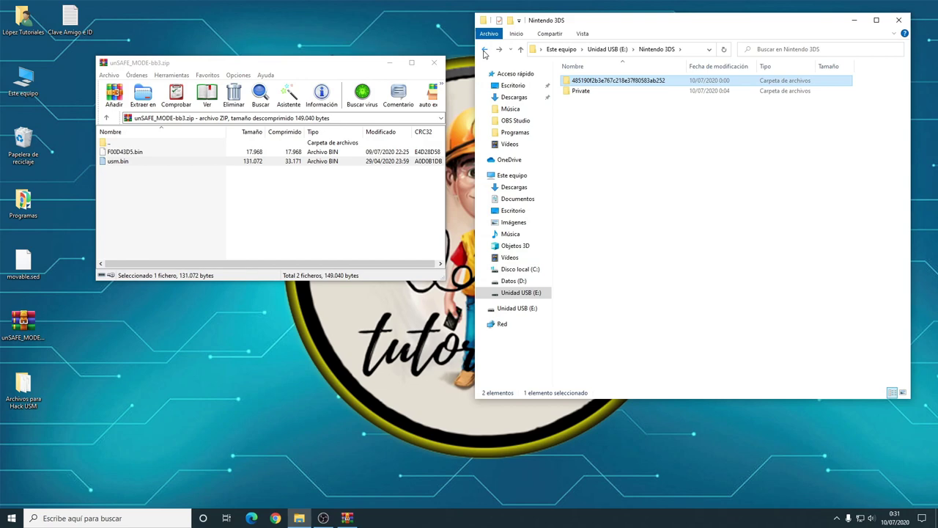
{"action": "left_click", "coordinate": [484, 52]}
{"action": "left_click", "coordinate": [635, 217]}
{"action": "left_click_drag", "start_coordinate": [647, 192], "coordinate": [562, 78]}
{"action": "left_click", "coordinate": [616, 194]}
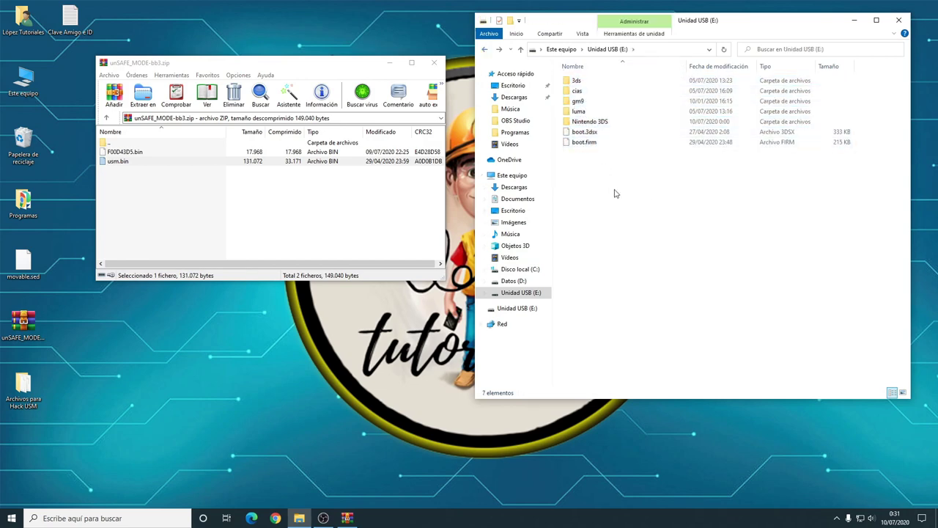
{"action": "left_click_drag", "start_coordinate": [613, 176], "coordinate": [570, 75]}
{"action": "left_click", "coordinate": [615, 212]}
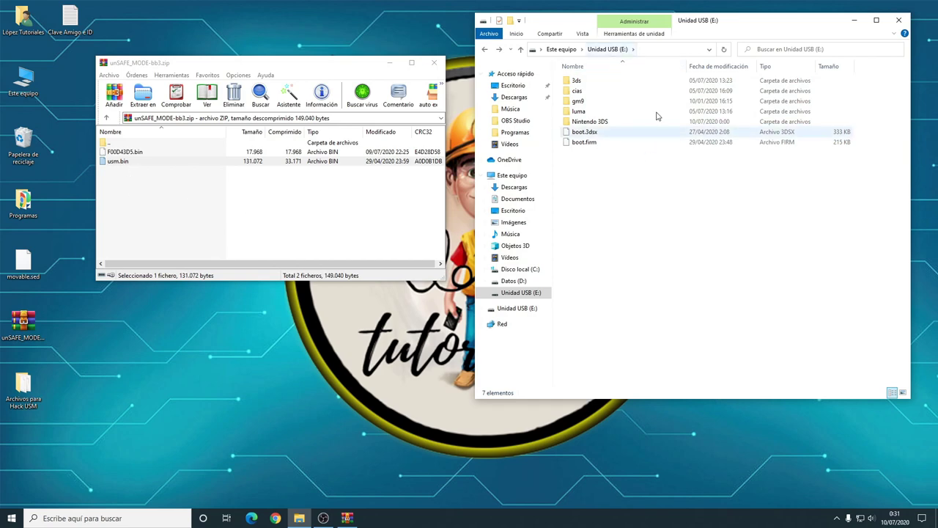
{"action": "left_click_drag", "start_coordinate": [637, 213], "coordinate": [550, 73]}
{"action": "left_click", "coordinate": [682, 158]}
{"action": "left_click", "coordinate": [899, 20]}
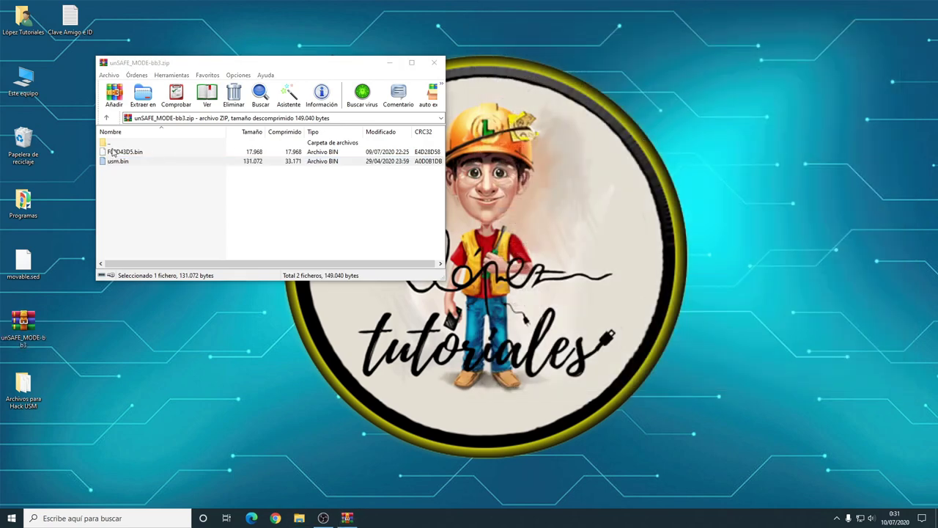
Step: Open Unidad USB (E:) from Este equipo beside the archive window and copy usm.bin from unSAFE_MODE-bb3.zip to the drive's root
{"action": "double_click", "coordinate": [23, 80]}
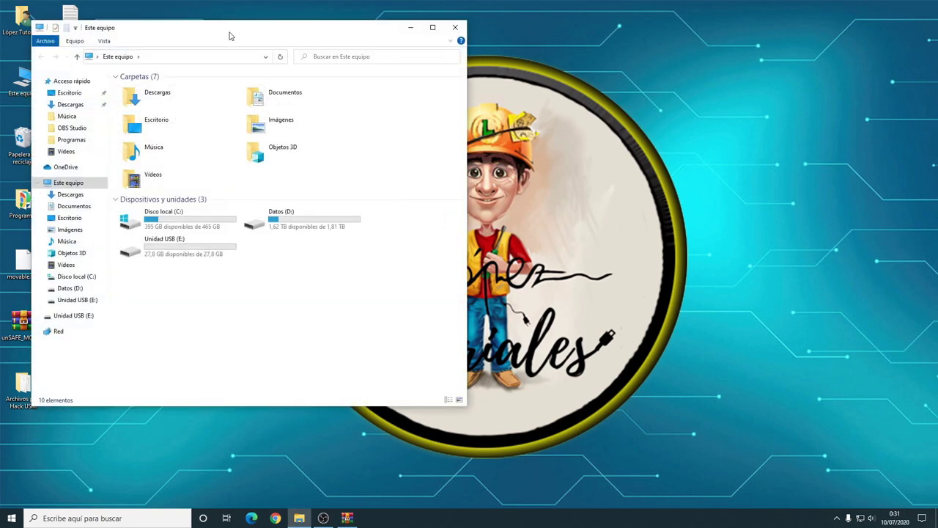
{"action": "left_click_drag", "start_coordinate": [230, 36], "coordinate": [667, 41]}
{"action": "left_click", "coordinate": [594, 252]}
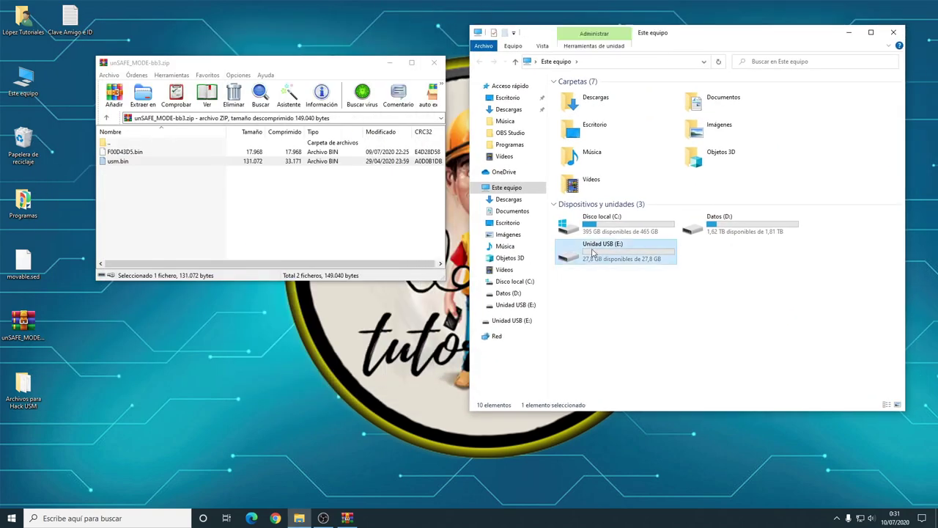
{"action": "double_click", "coordinate": [625, 249]}
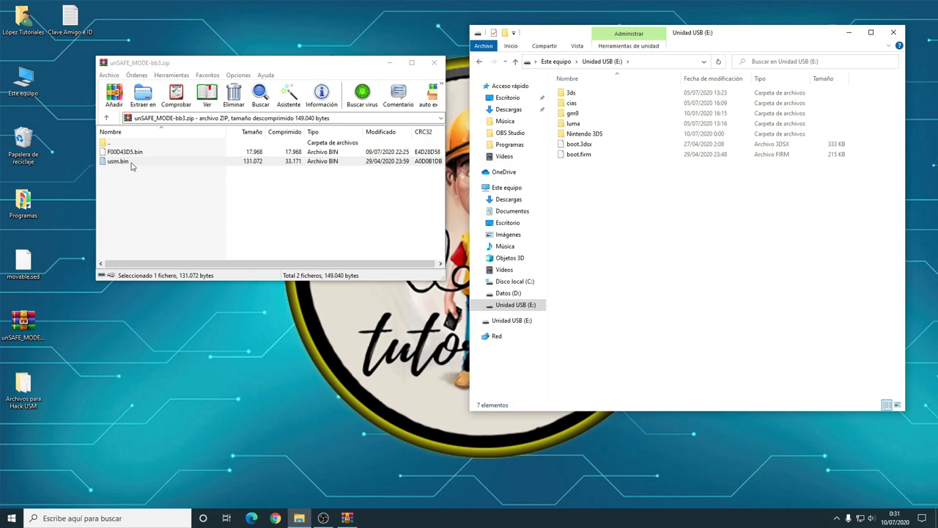
{"action": "left_click_drag", "start_coordinate": [119, 164], "coordinate": [651, 229]}
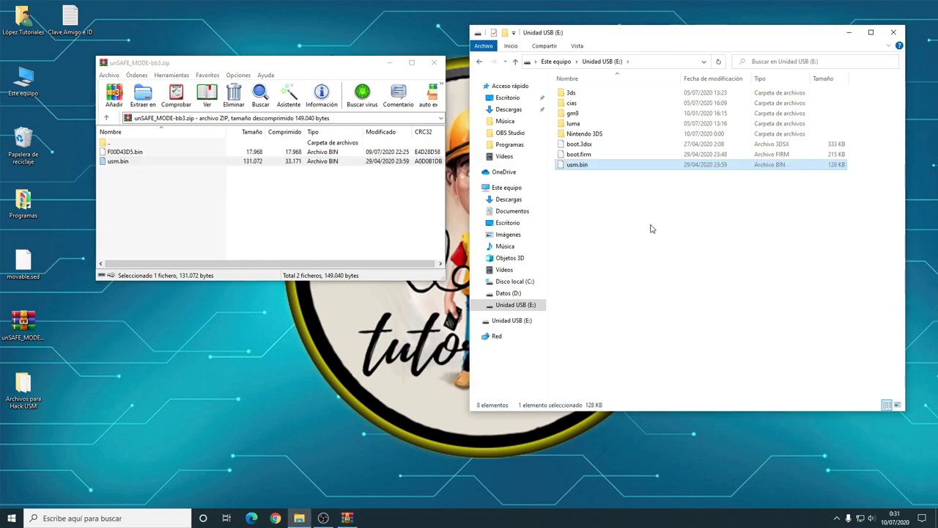
{"action": "left_click", "coordinate": [650, 229]}
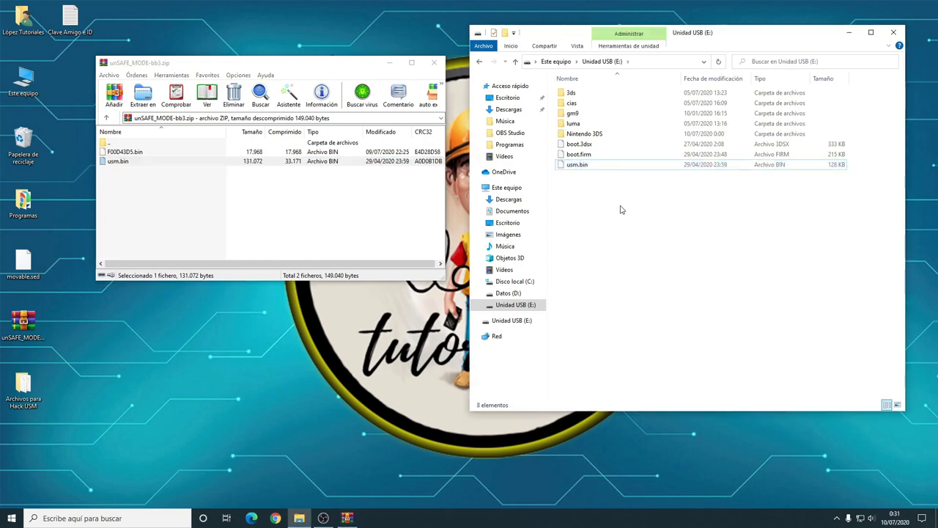
{"action": "right_click", "coordinate": [620, 209]}
{"action": "left_click", "coordinate": [601, 213]}
{"action": "left_click_drag", "start_coordinate": [601, 214], "coordinate": [568, 91]}
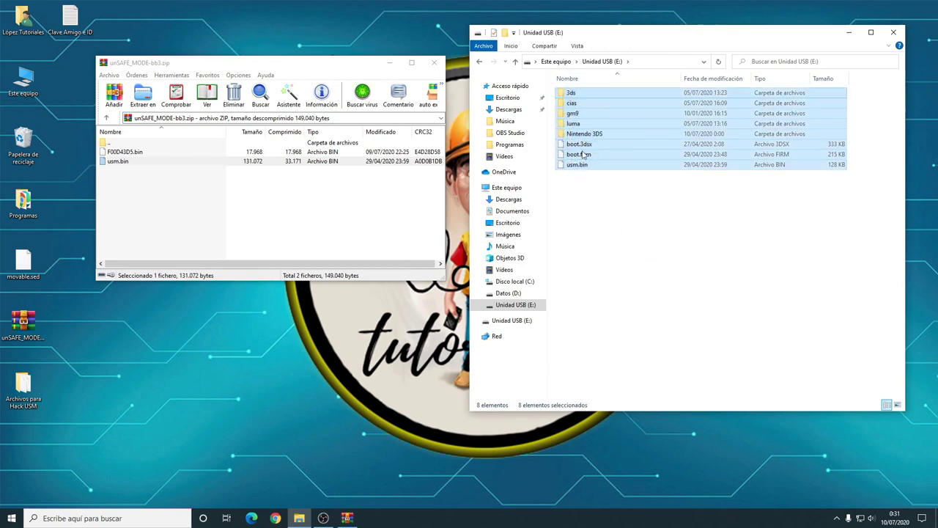
{"action": "left_click", "coordinate": [607, 234]}
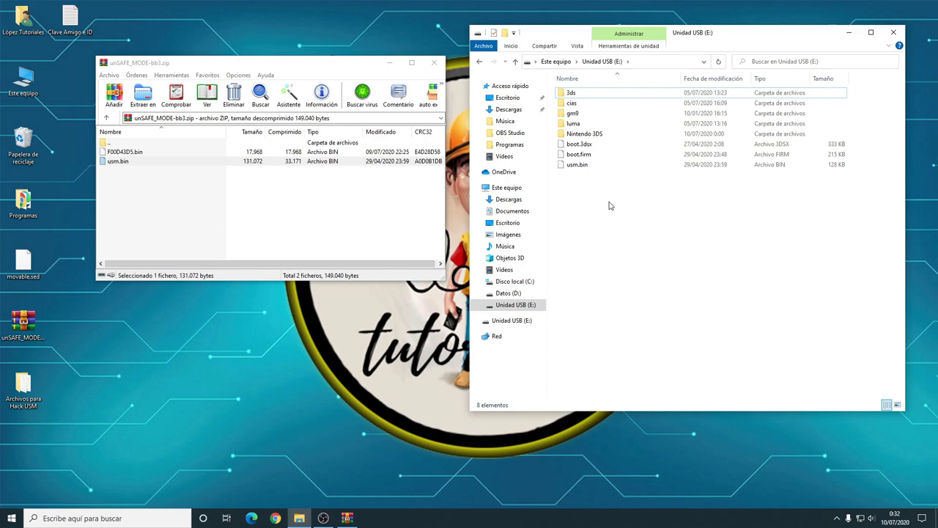
Step: Look over the files in the root of Unidad USB (E:), and close the unSAFE_MODE-bb3.zip archive and the drive's folder window
{"action": "left_click_drag", "start_coordinate": [609, 206], "coordinate": [548, 77]}
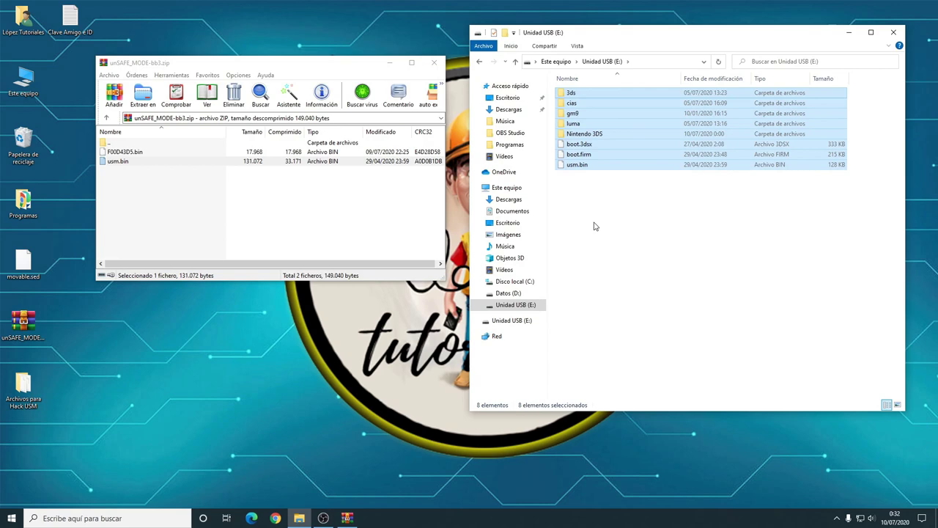
{"action": "left_click", "coordinate": [593, 226]}
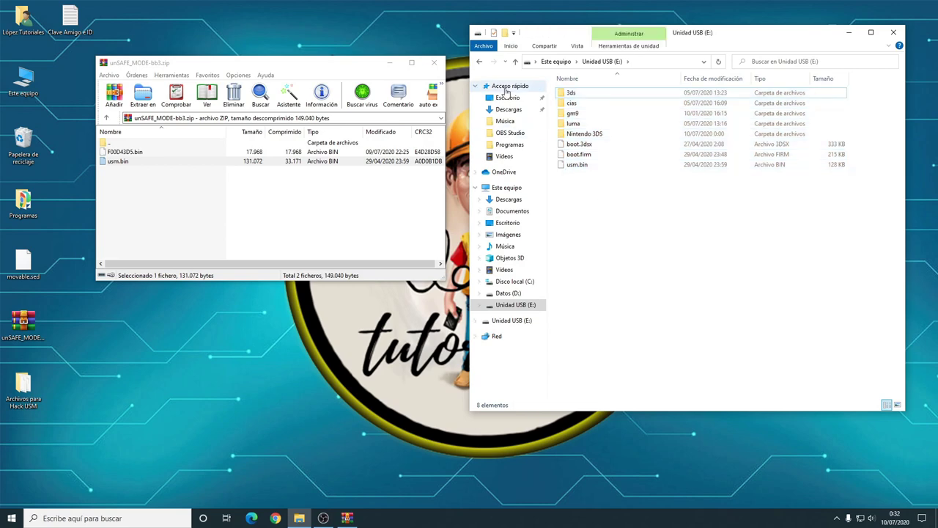
{"action": "left_click", "coordinate": [262, 83]}
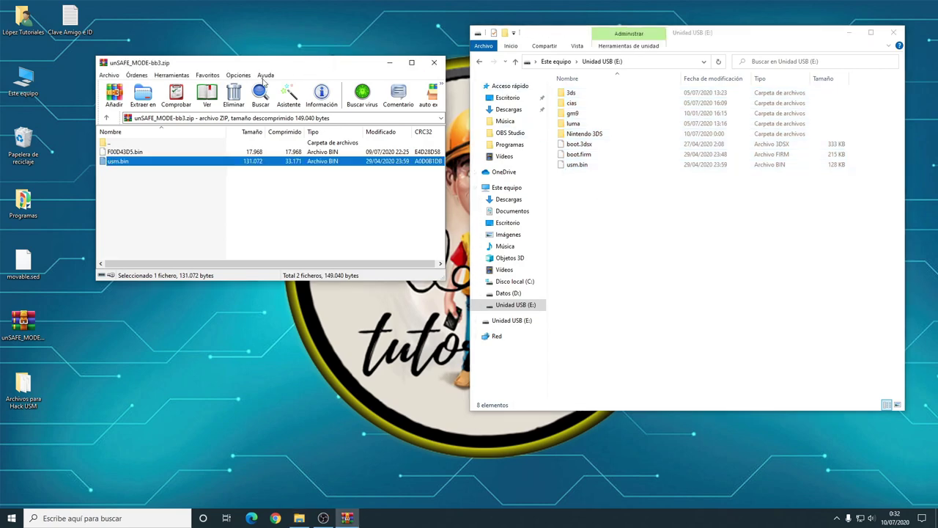
{"action": "left_click", "coordinate": [434, 63]}
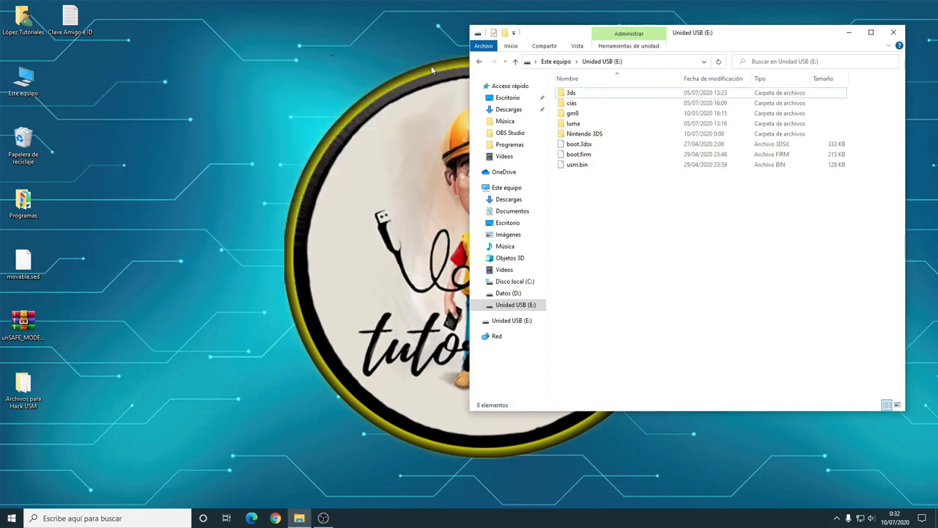
{"action": "left_click", "coordinate": [150, 174]}
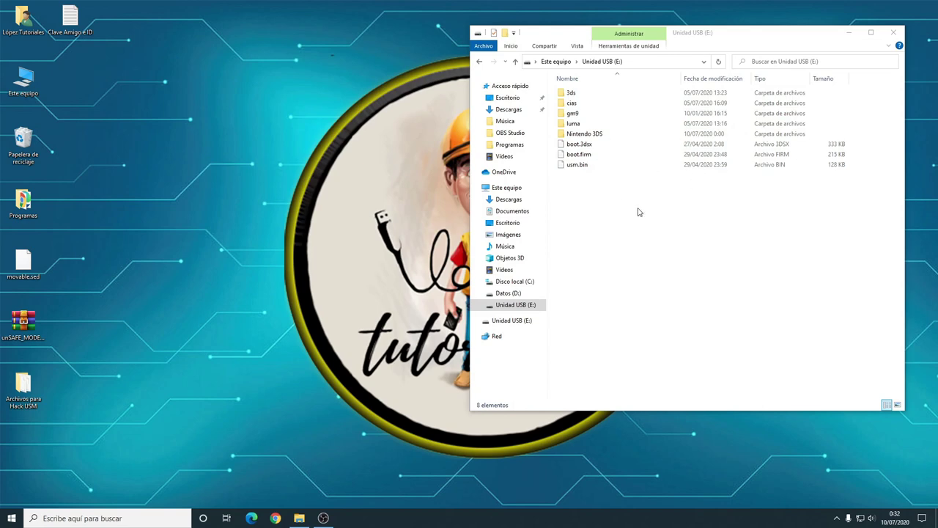
{"action": "left_click", "coordinate": [893, 33]}
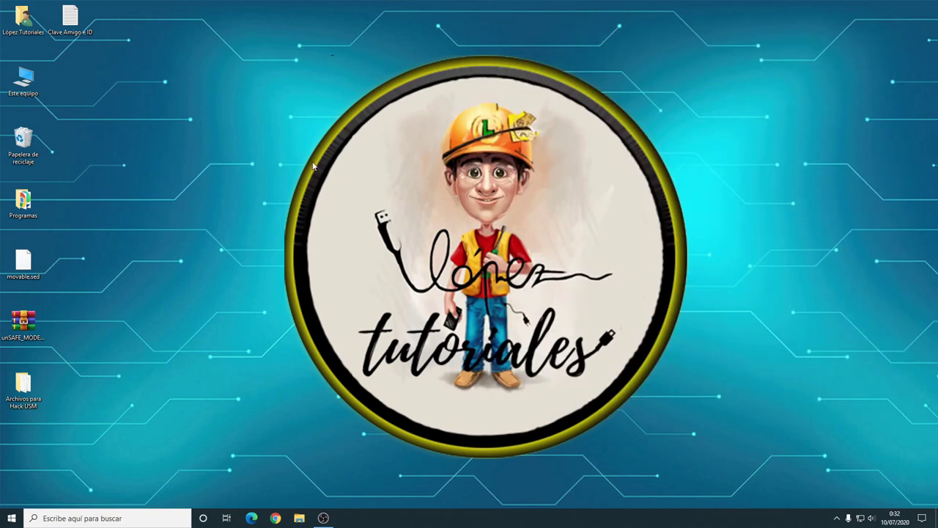
Step: Open Este equipo from the desktop and eject Unidad USB (E:) so the SD card can be removed safely
{"action": "double_click", "coordinate": [24, 85]}
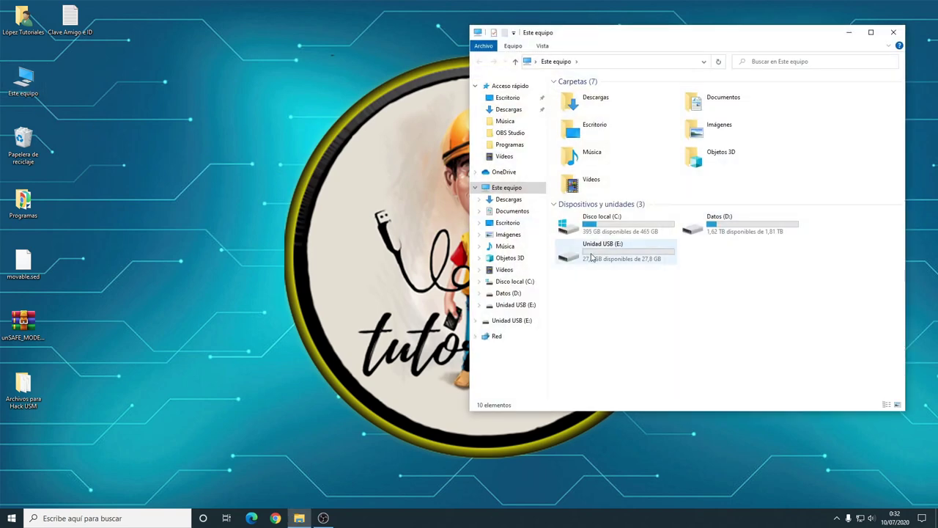
{"action": "left_click", "coordinate": [591, 256]}
{"action": "right_click", "coordinate": [592, 257]}
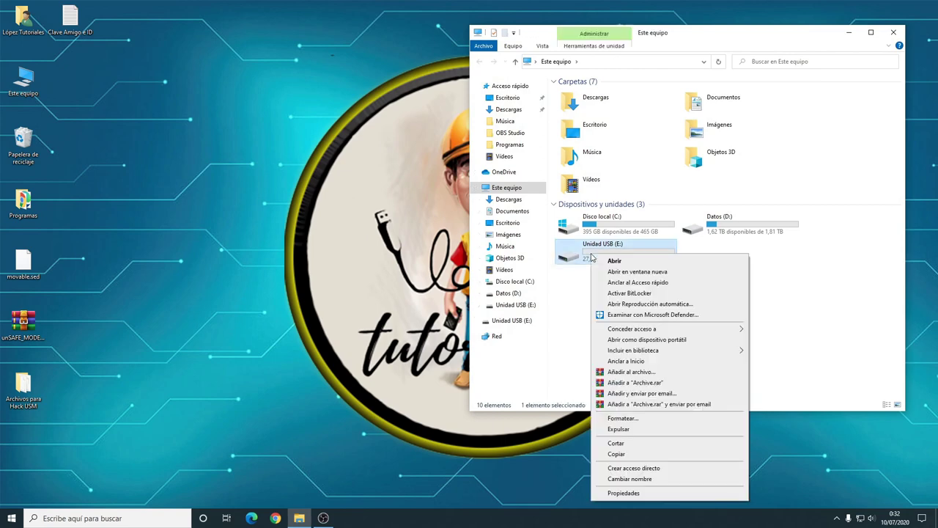
{"action": "left_click", "coordinate": [650, 429]}
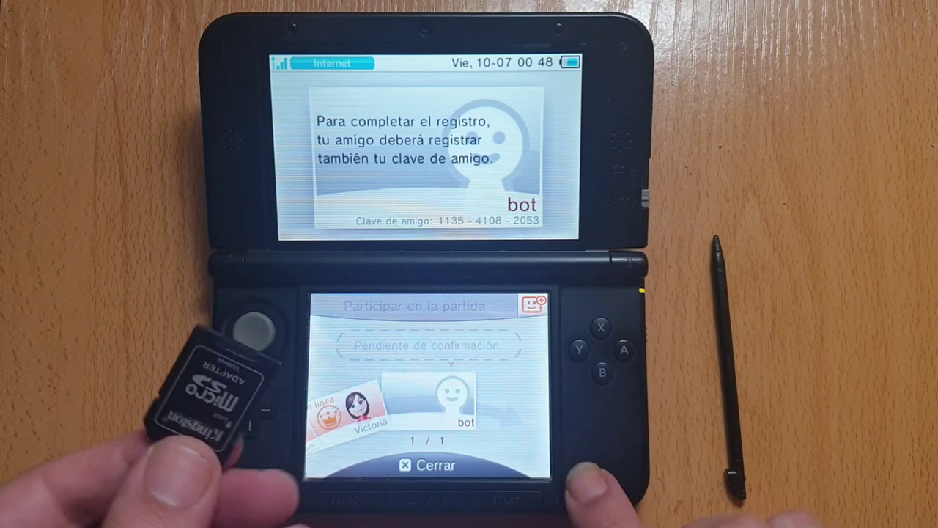
{"action": "key", "text": "XF86PowerOff"}
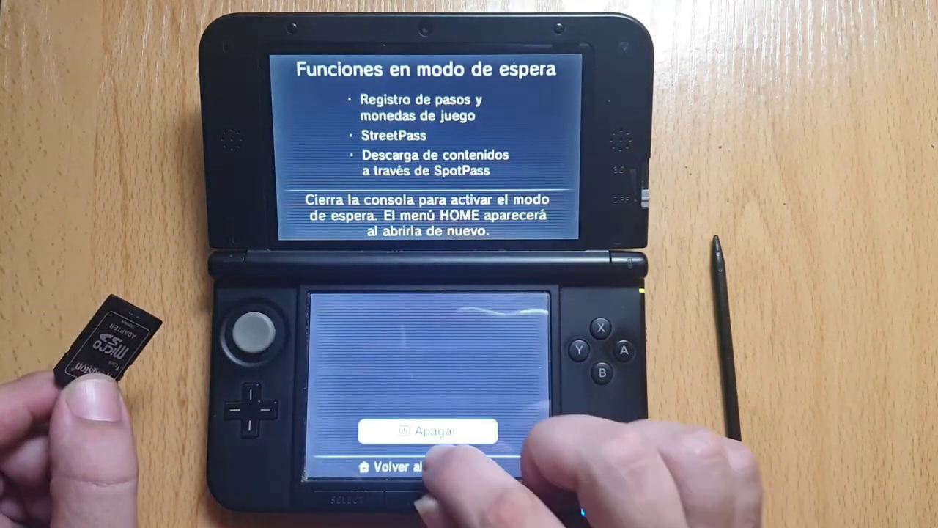
{"action": "key", "text": "XF86PowerOff"}
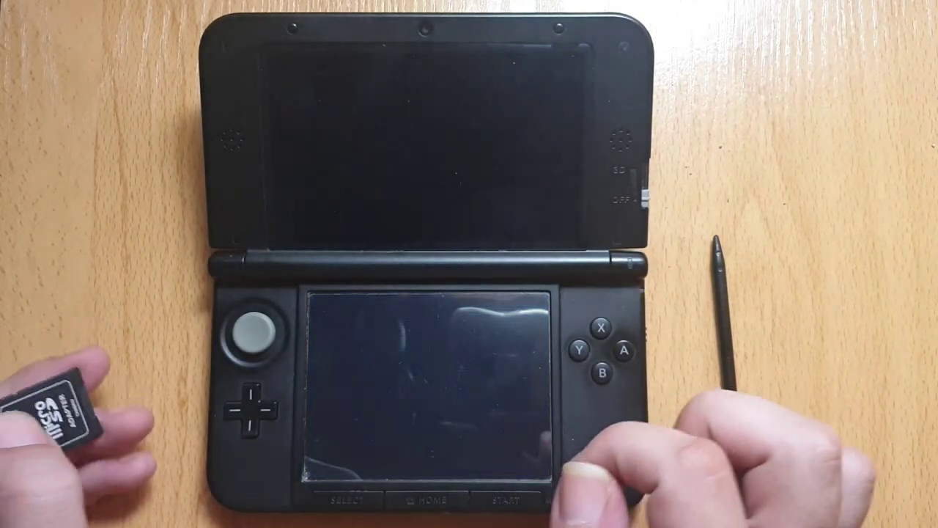